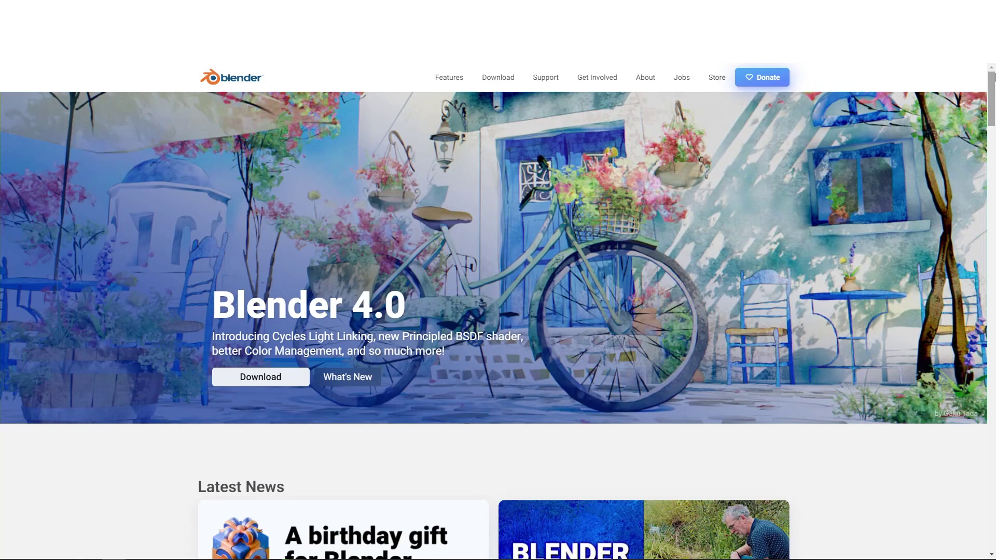
left_click_drag(990, 86, 992, 160)
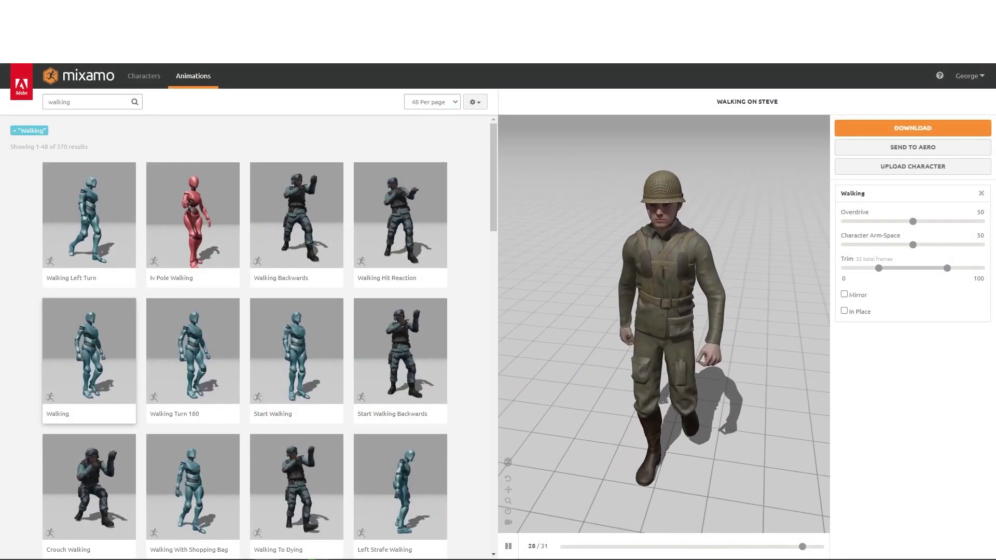
Download the Mixamo Walking animation and preview the imported soldier's walk from frame 1
left_click(943, 128)
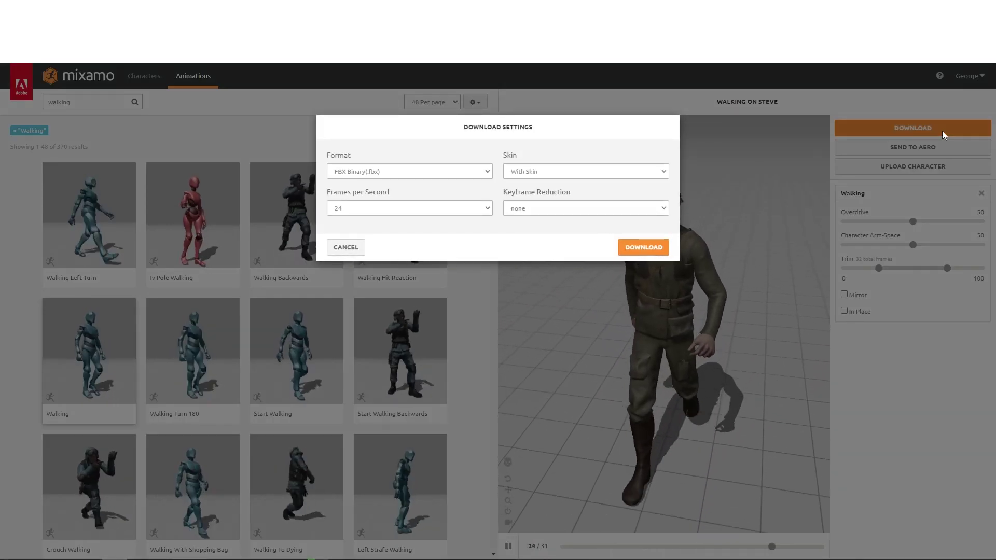
left_click(422, 433)
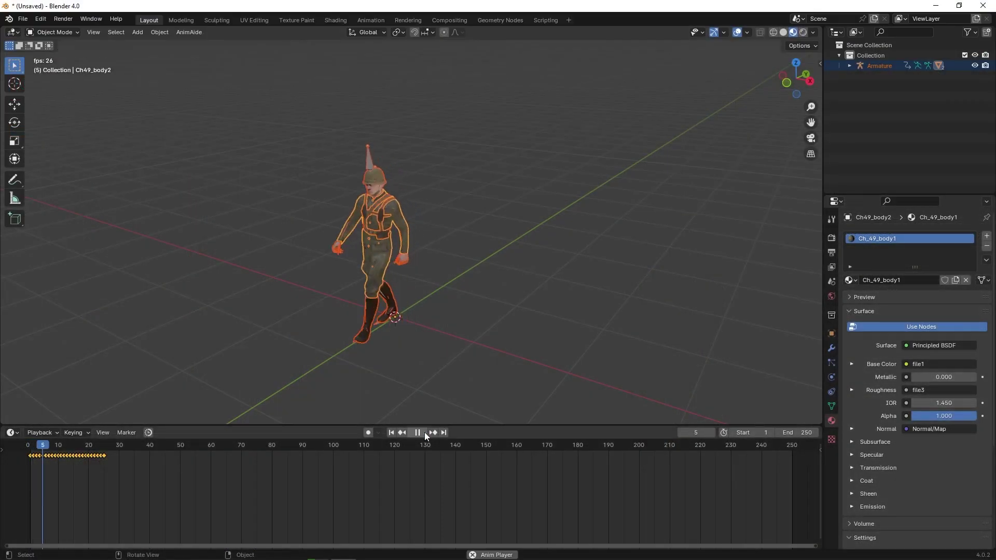
left_click(419, 432)
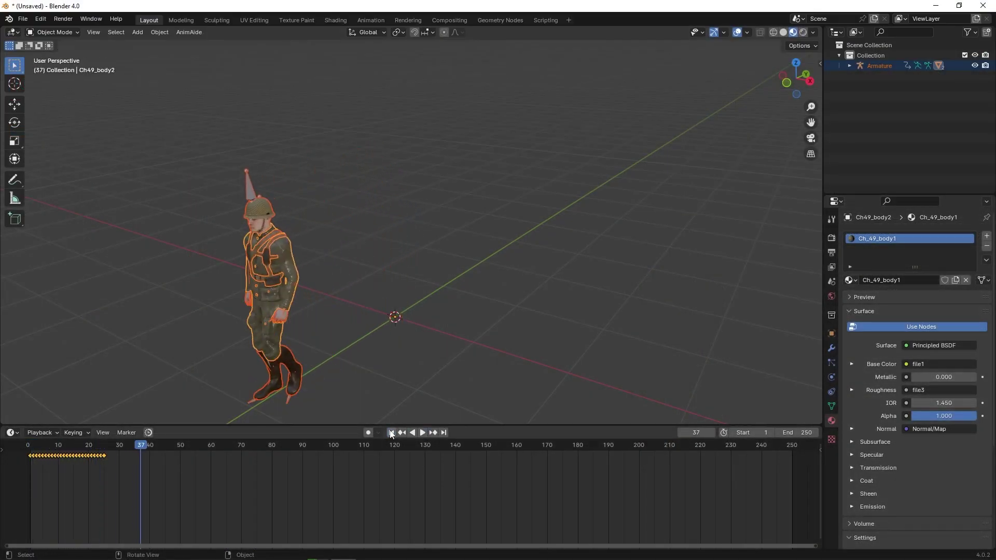
left_click(391, 432)
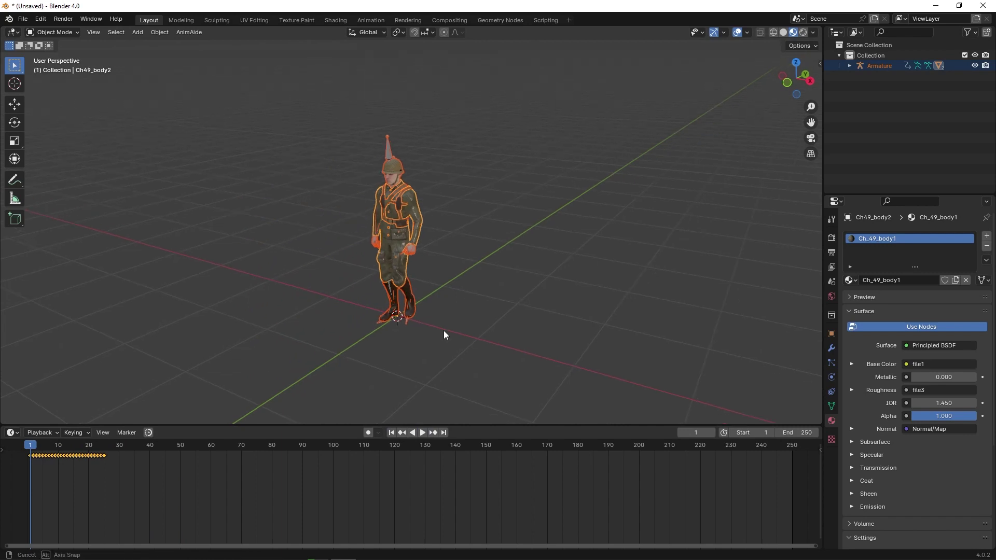
scroll(444, 331, "up", 1)
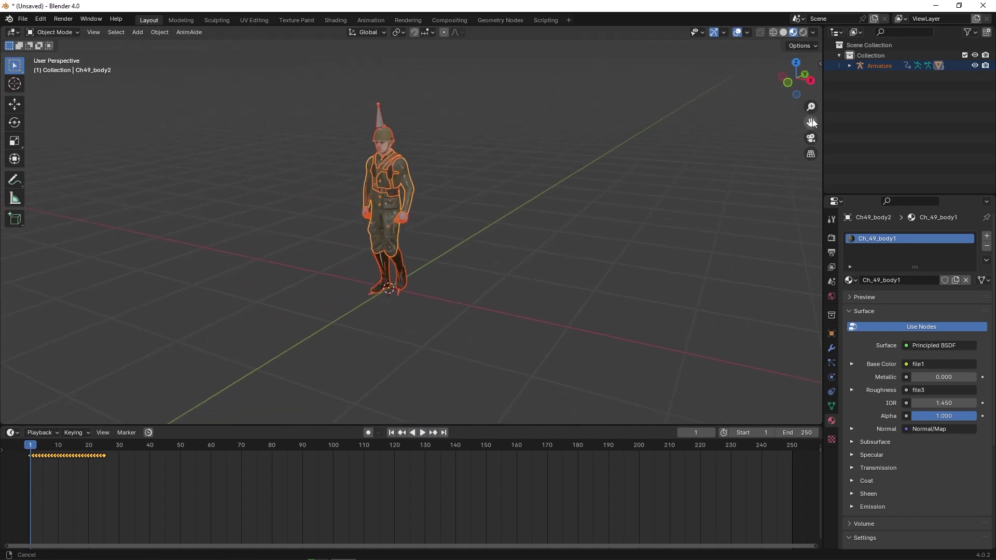
Duplicate the soldier twice, placing each copy to the right to form a row of three
left_click(419, 118)
right_click(381, 119)
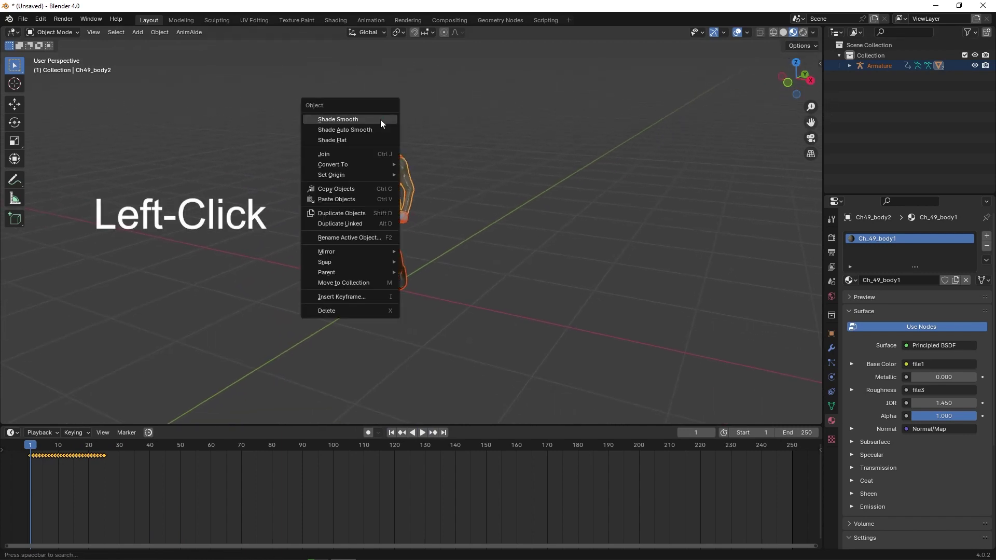
left_click(368, 216)
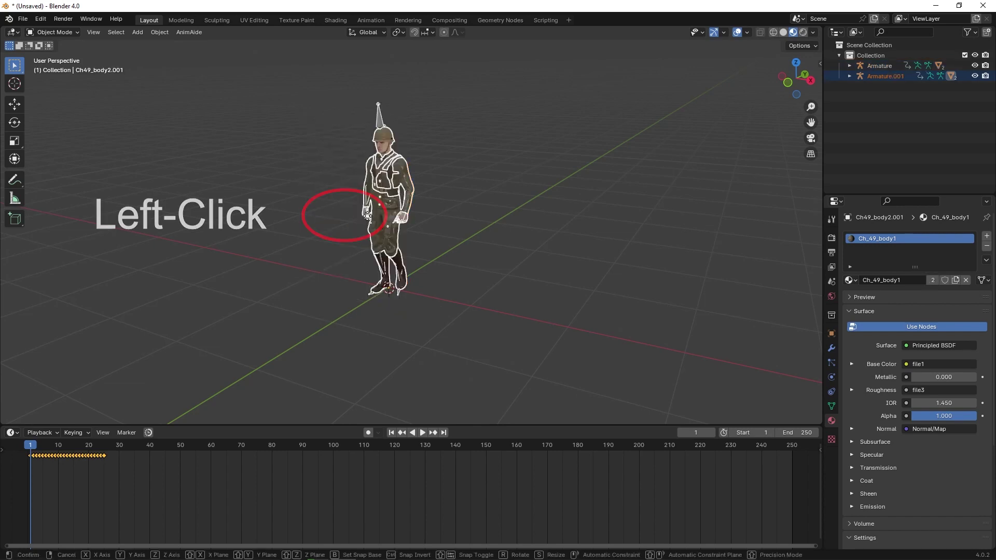
left_click(444, 229)
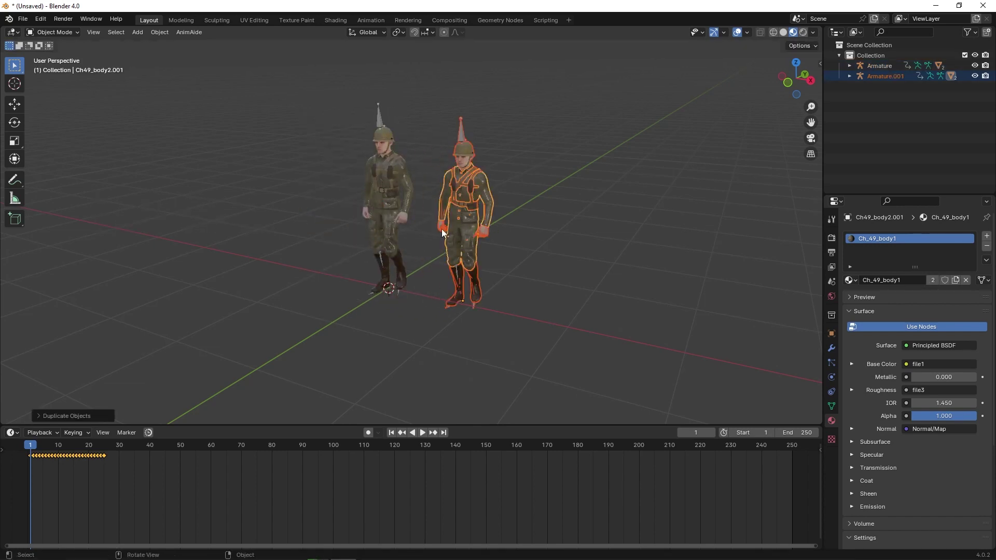
right_click(457, 230)
left_click(457, 229)
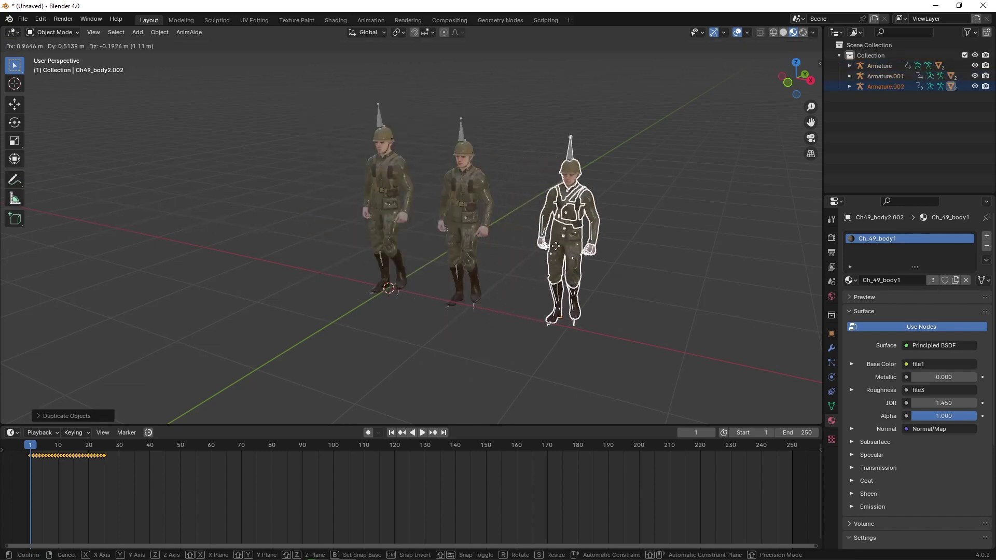
left_click(533, 243)
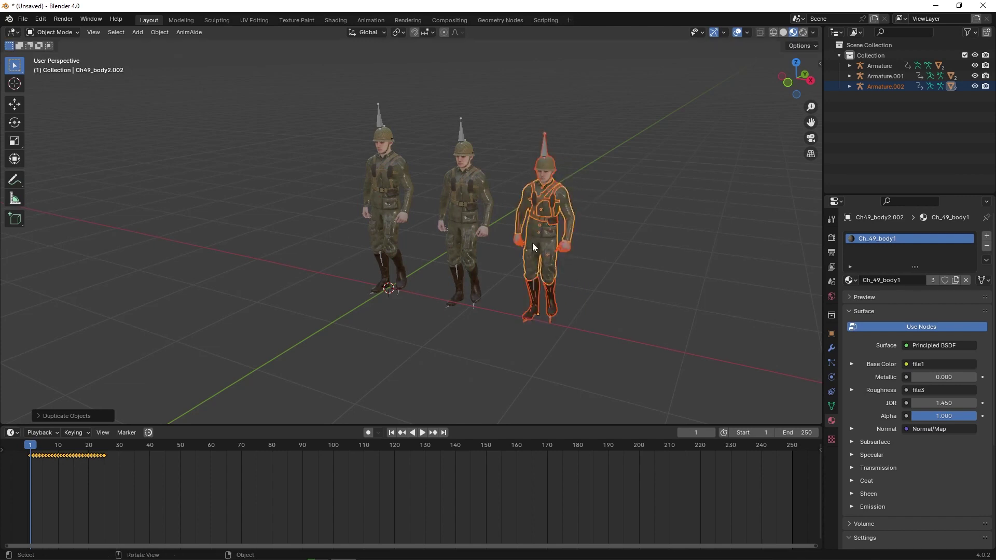
Play back the three soldiers' shared walk, then return to frame 1
left_click(422, 432)
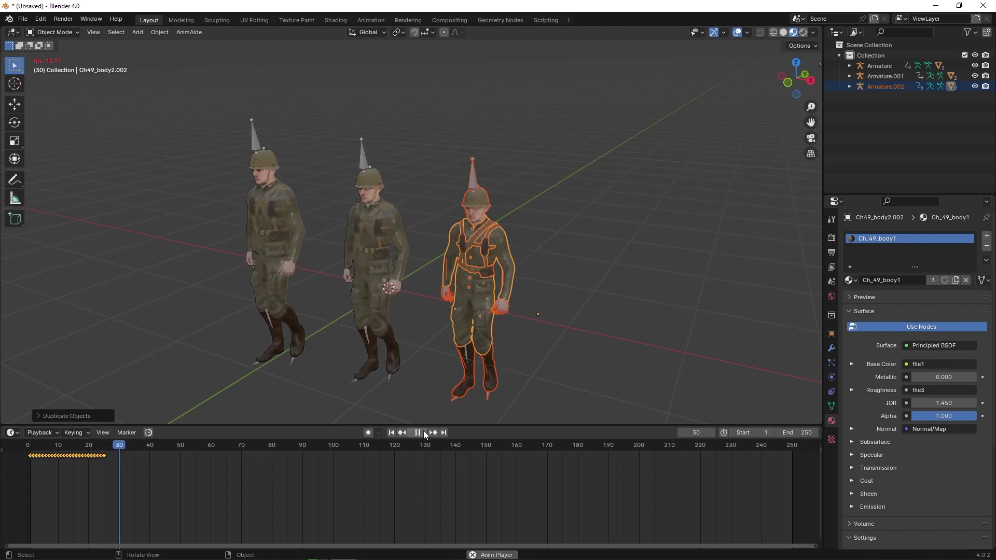
left_click(417, 432)
scroll(467, 234, "down", 2)
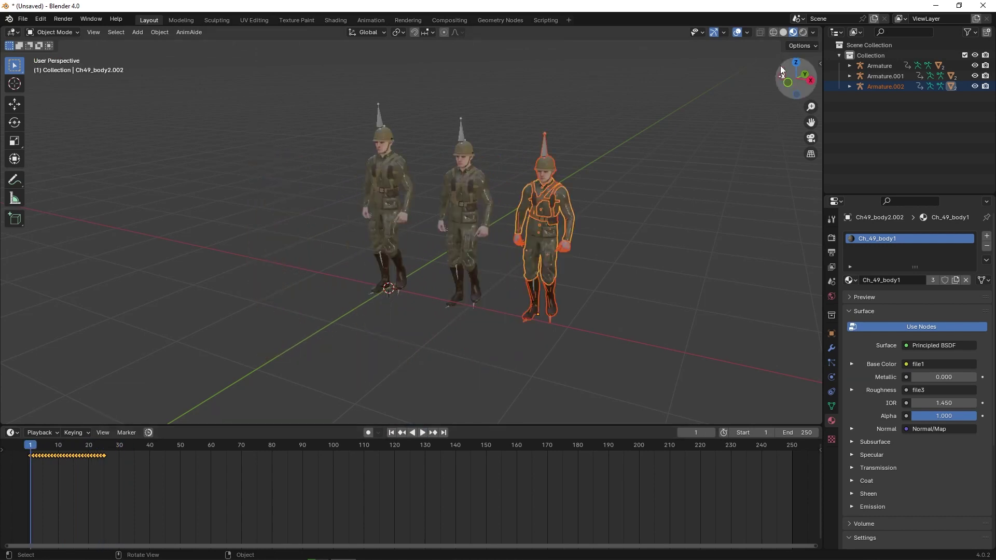
Switch to solid grey shading, replay the walk from frame 1, and select the middle soldier
left_click(783, 32)
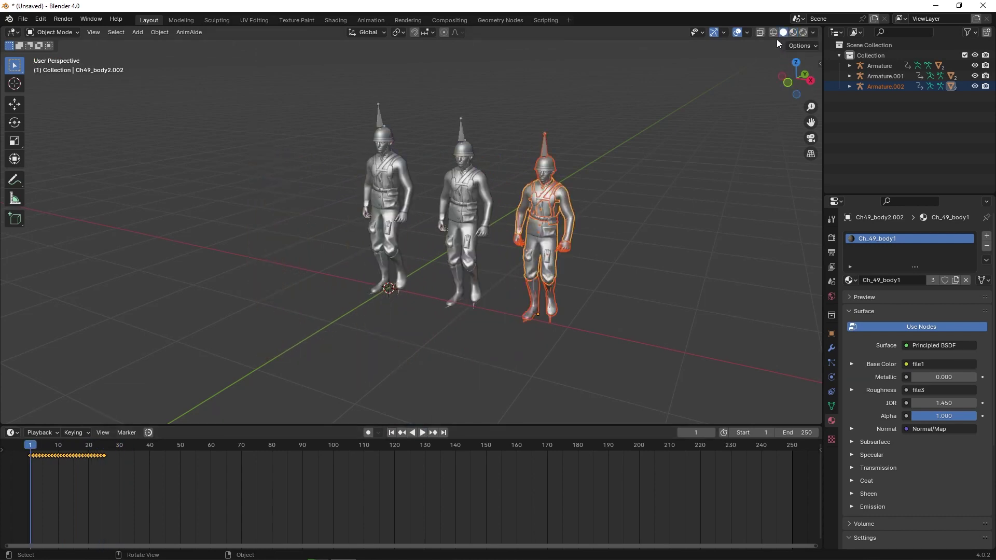
left_click(423, 433)
left_click(423, 432)
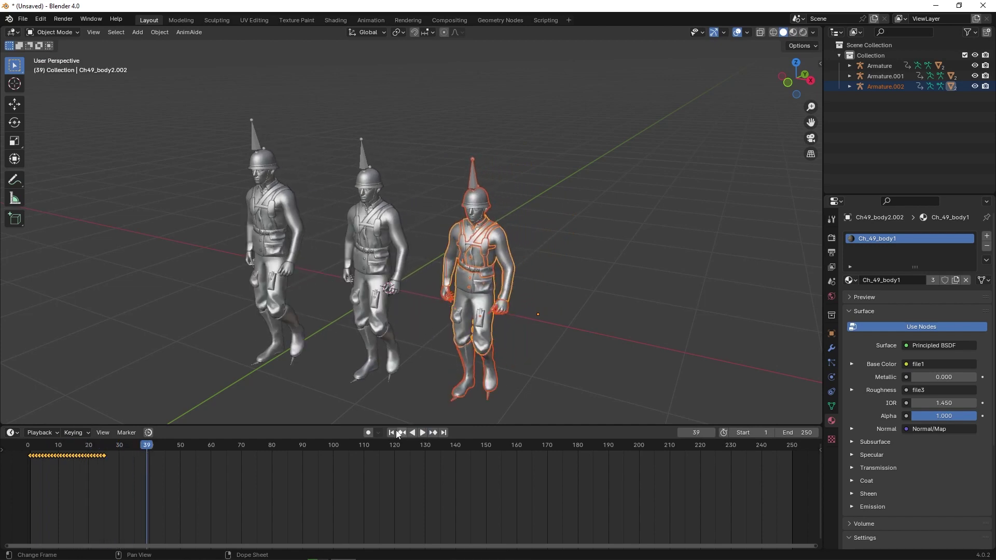
left_click(391, 432)
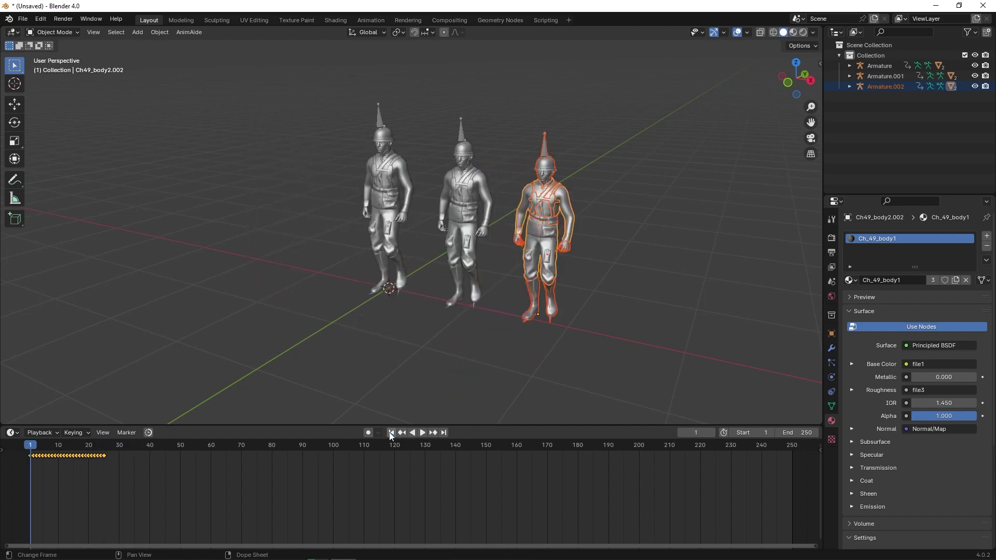
left_click(462, 197)
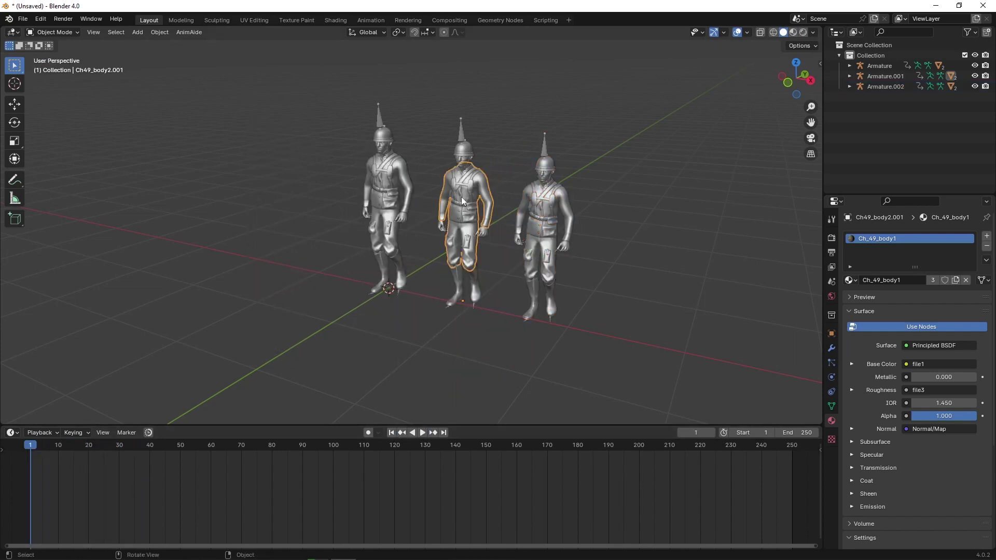
Shift the middle soldier's keyframes one frame later and the right soldier's keyframes earlier
left_click(463, 129)
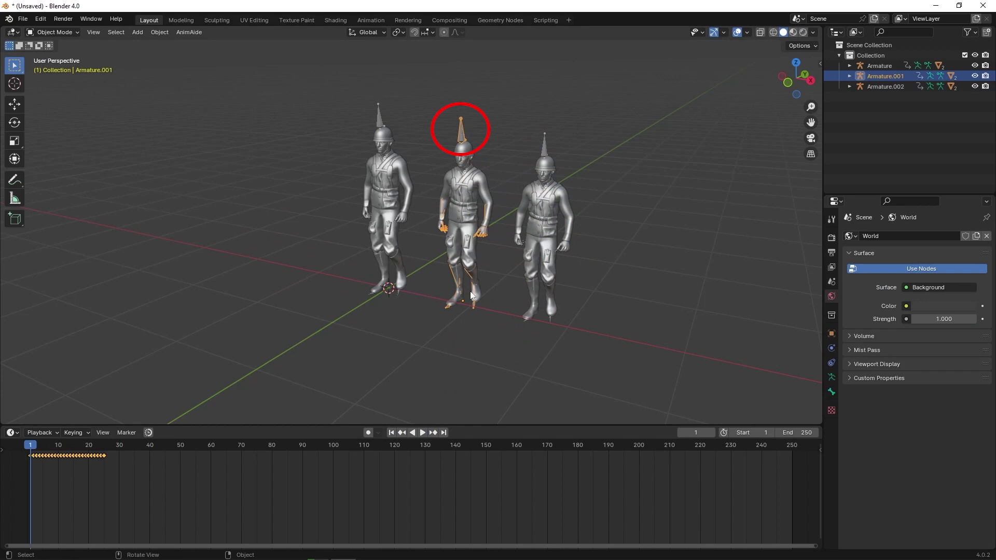
left_click_drag(154, 475, 26, 443)
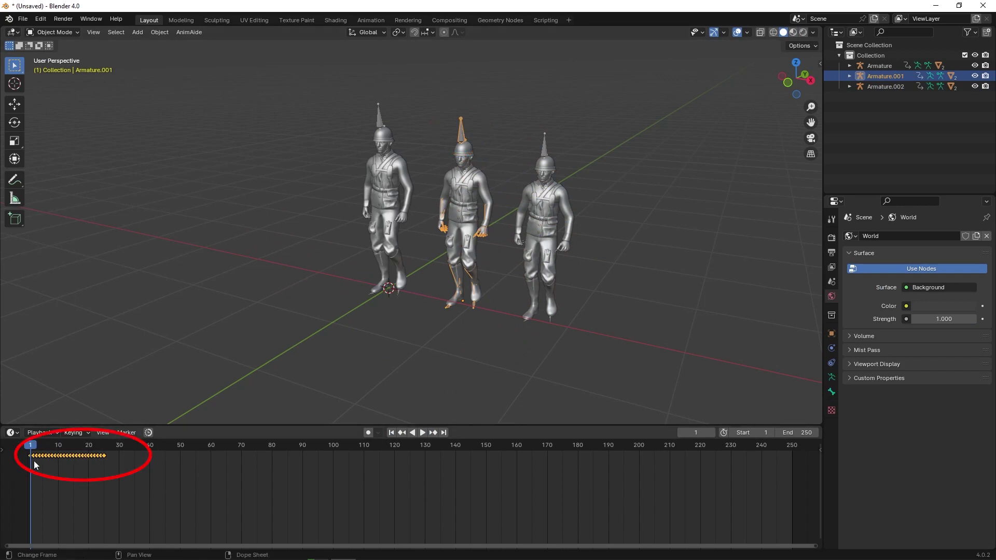
key("g")
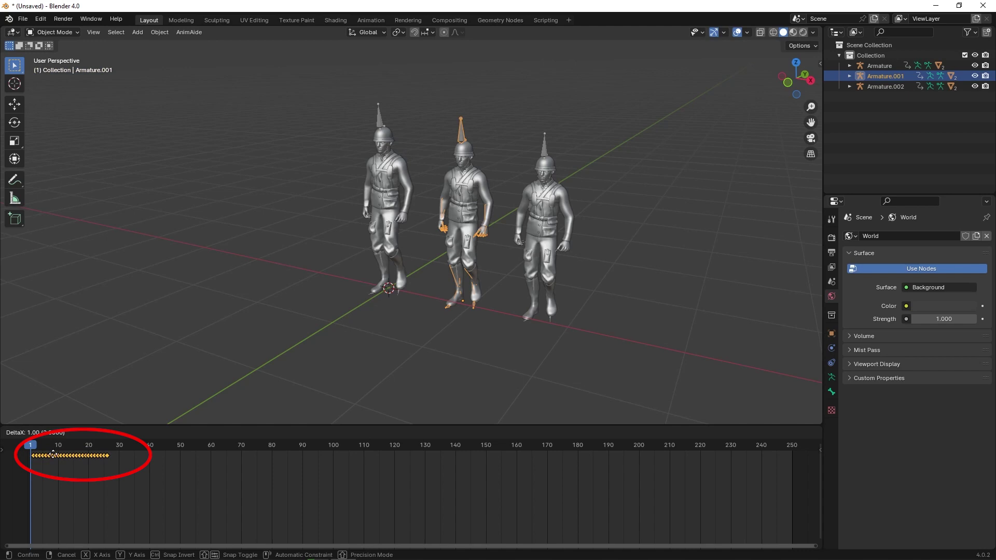
left_click(55, 455)
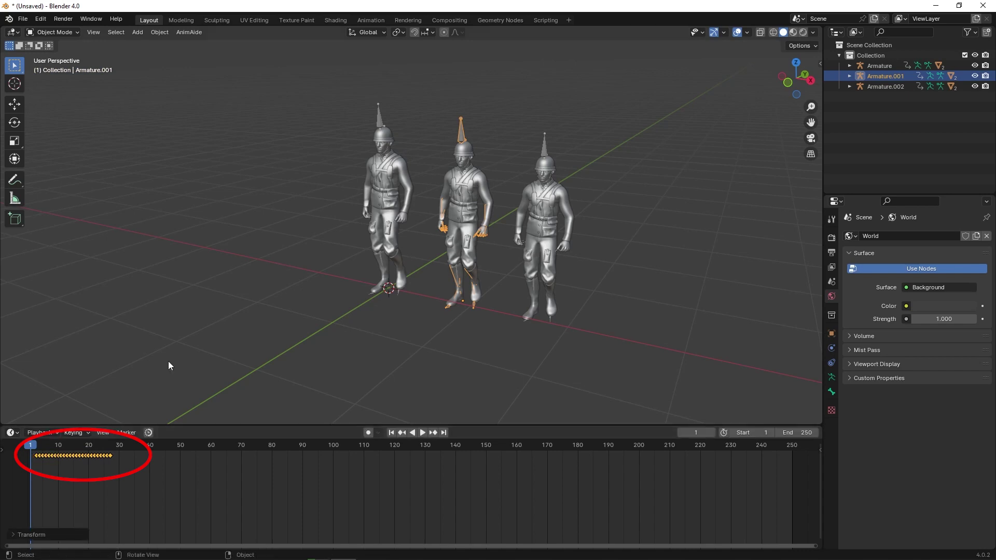
left_click(544, 152)
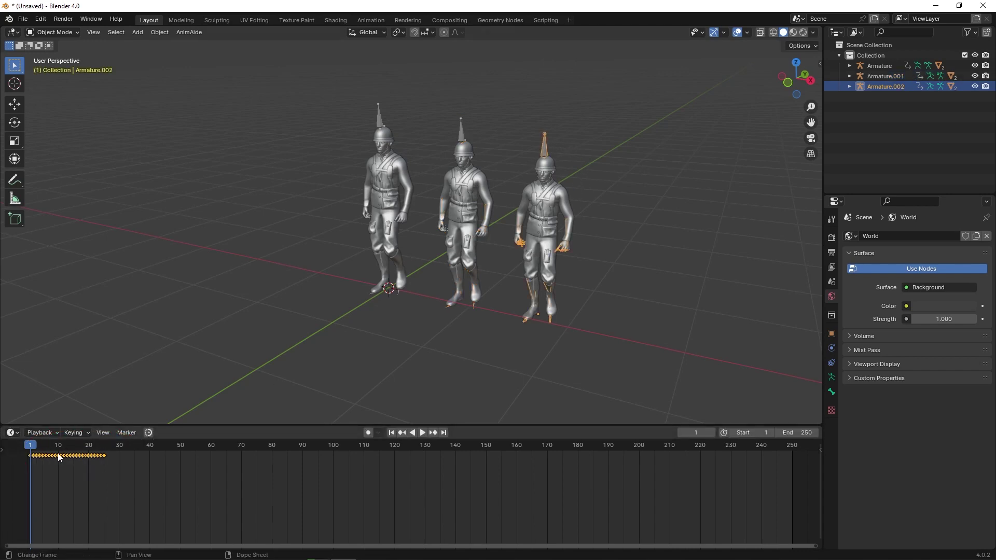
key("g")
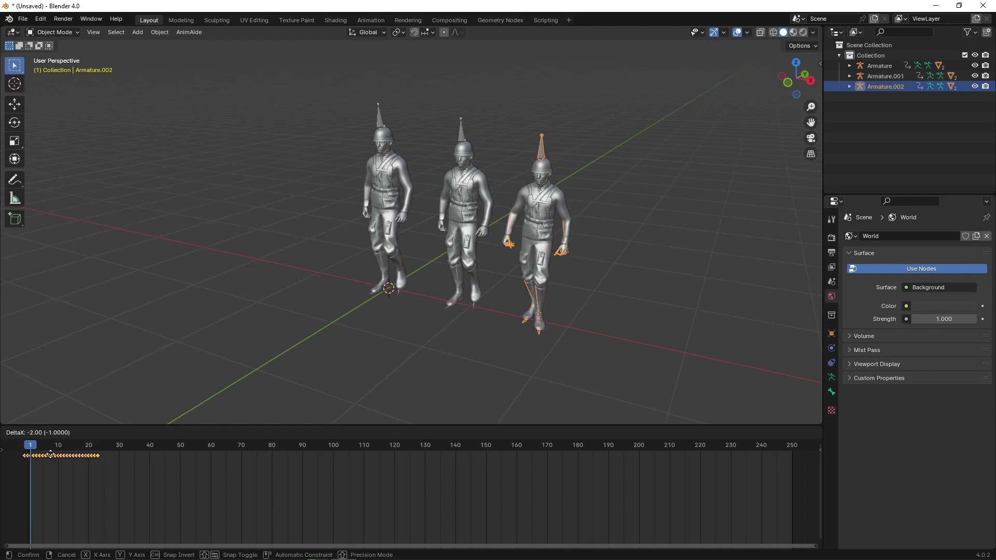
left_click(51, 454)
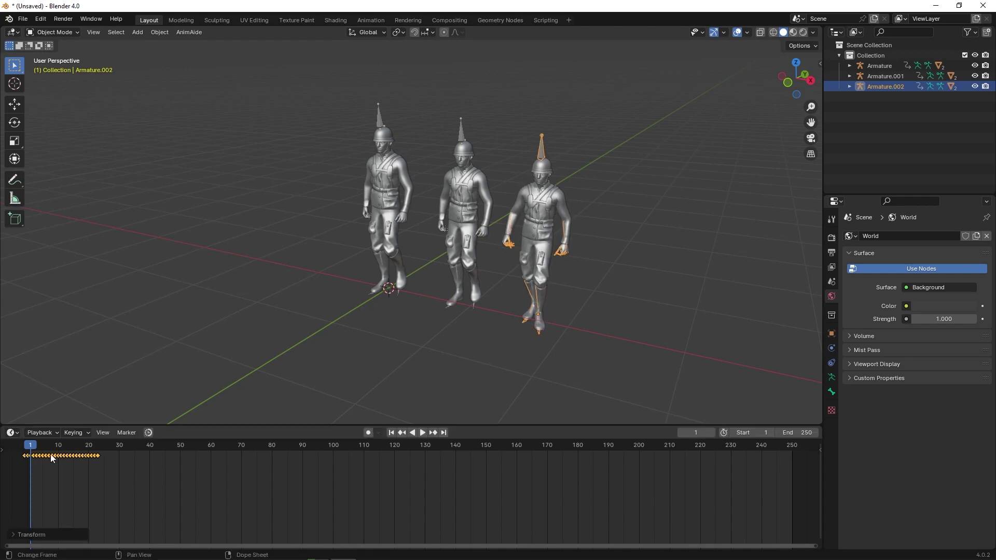
Play the staggered walk twice, scrub back to the start, and select the left soldier's armature
left_click(424, 433)
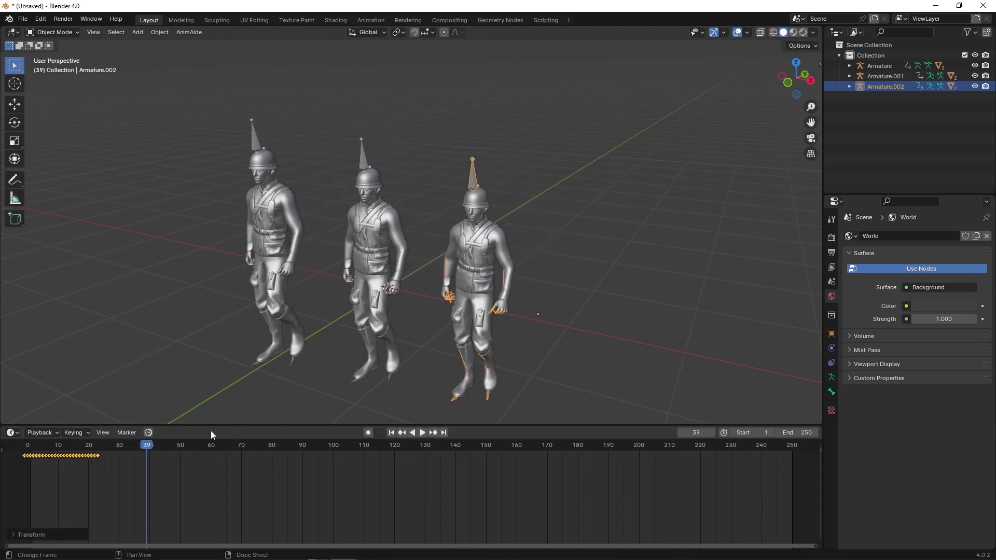
left_click_drag(159, 444, 28, 445)
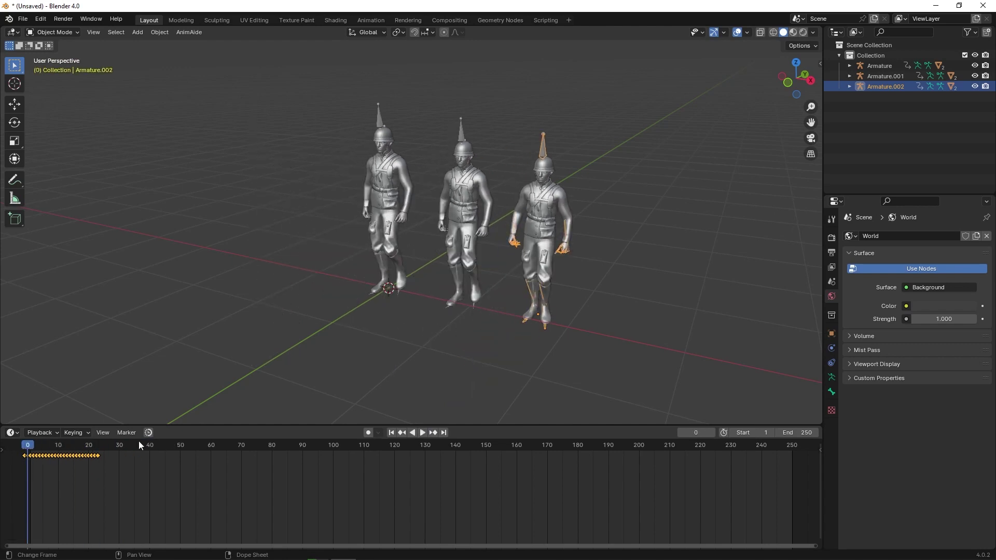
left_click(423, 432)
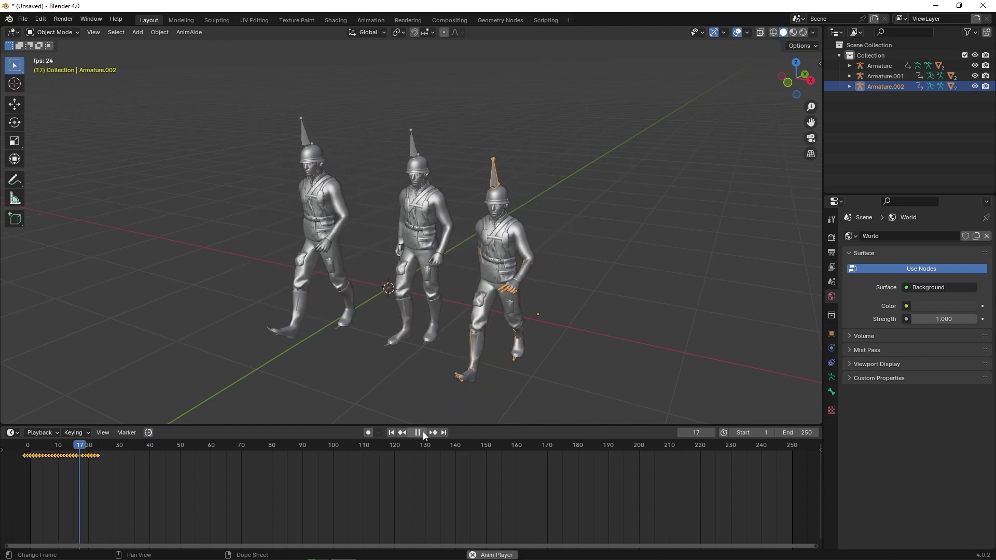
key("space")
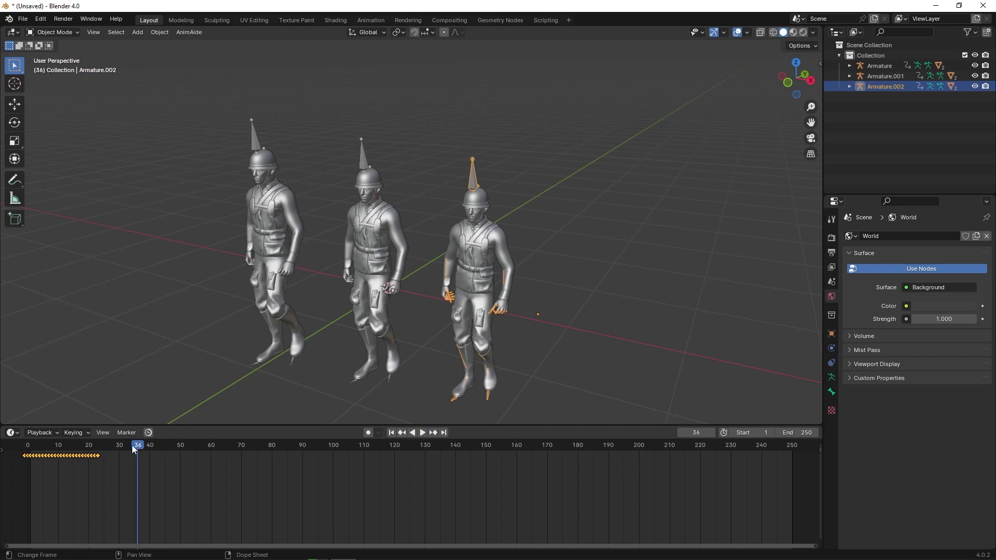
left_click_drag(136, 445, 27, 445)
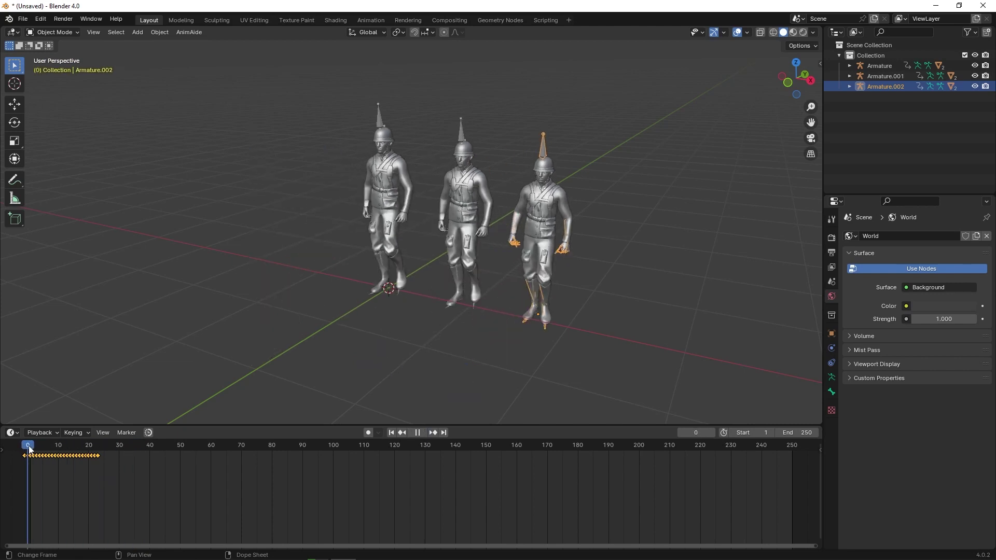
left_click(380, 119)
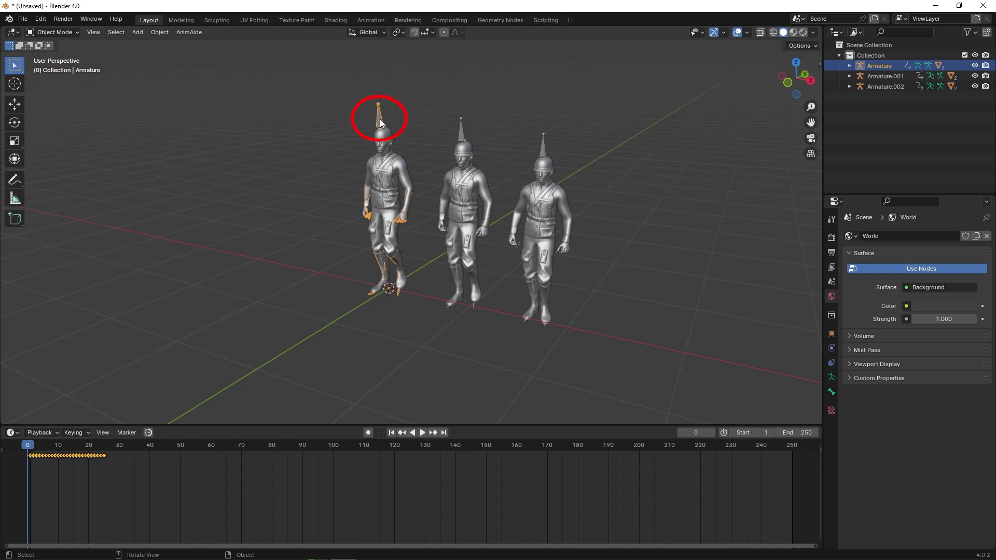
Switch the bottom area to a taller Graph Editor and make the left soldier's curves cyclic with Shift+E
left_click(13, 433)
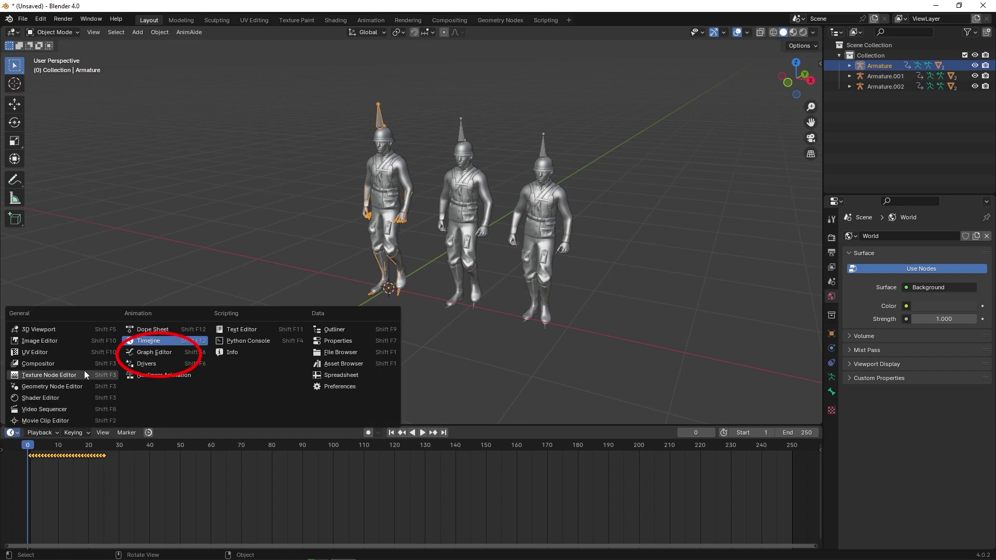
left_click(150, 352)
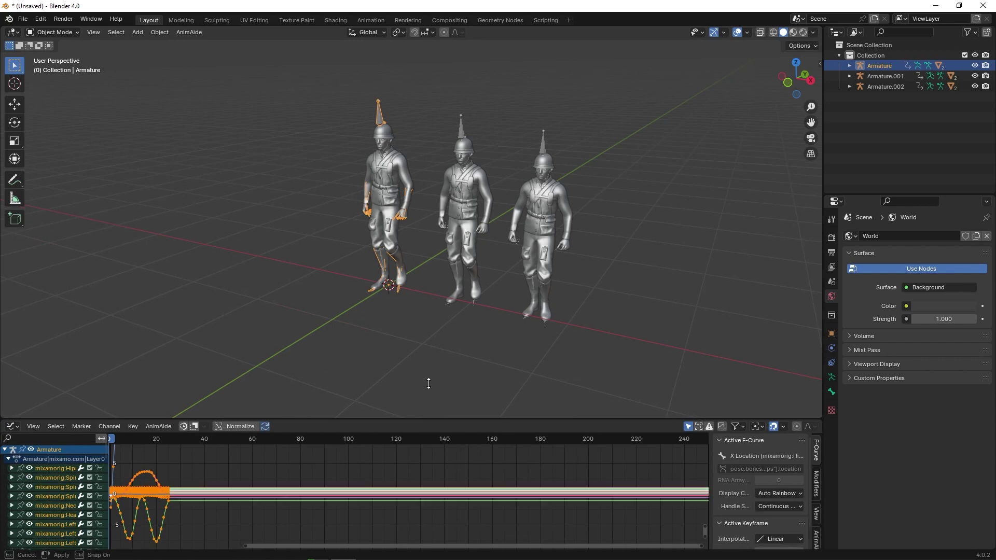
left_click_drag(422, 422, 414, 341)
scroll(418, 415, "down", 6)
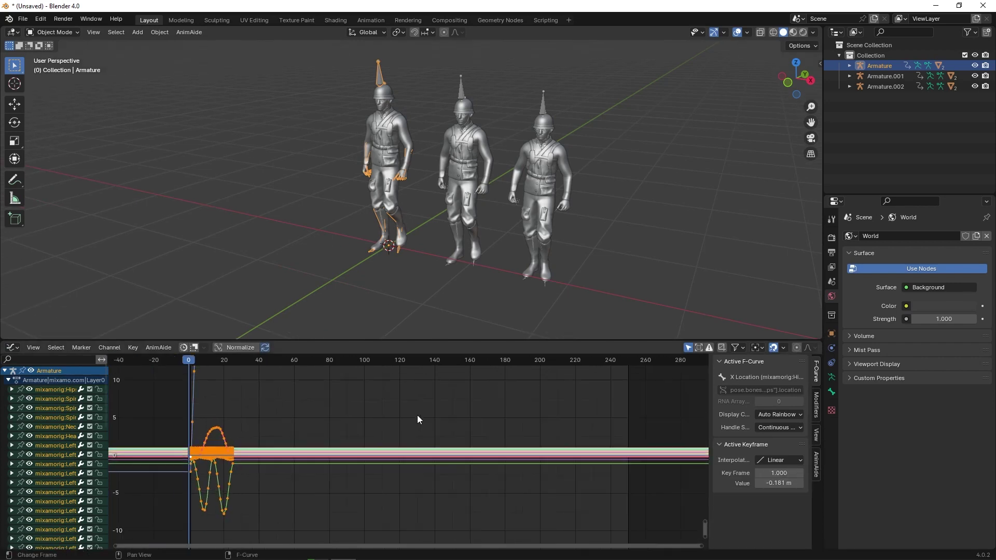
scroll(420, 409, "down", 2)
scroll(413, 413, "down", 2)
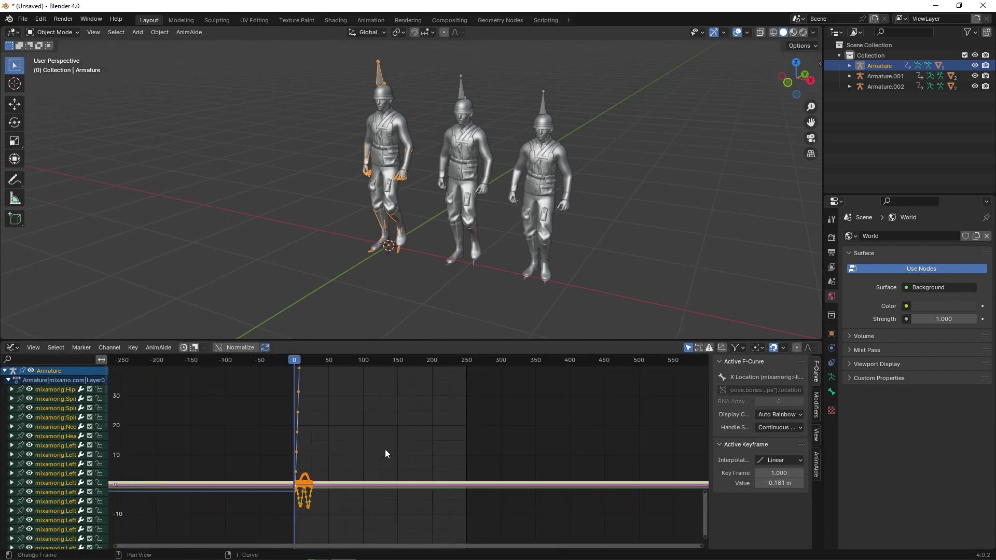
scroll(397, 420, "down", 2)
scroll(393, 423, "down", 1)
scroll(393, 425, "down", 2)
scroll(370, 456, "down", 2)
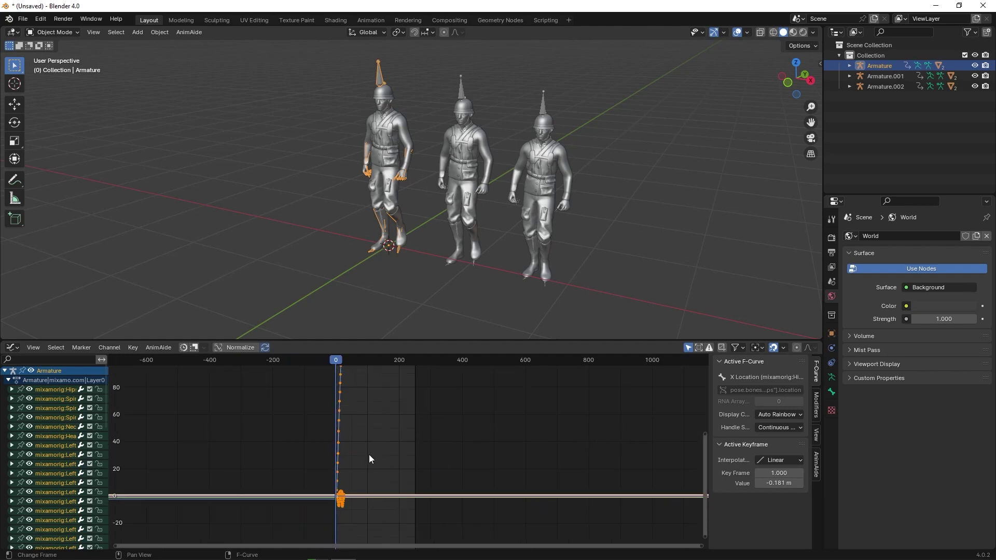
scroll(374, 447, "down", 1)
scroll(386, 429, "down", 2)
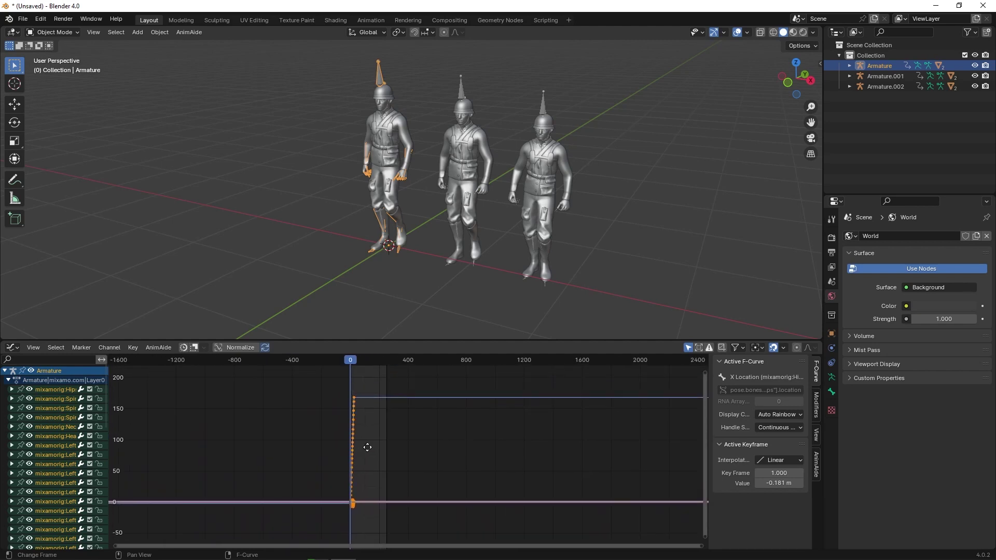
scroll(367, 436, "down", 2)
key("shift+e")
key("shift+e")
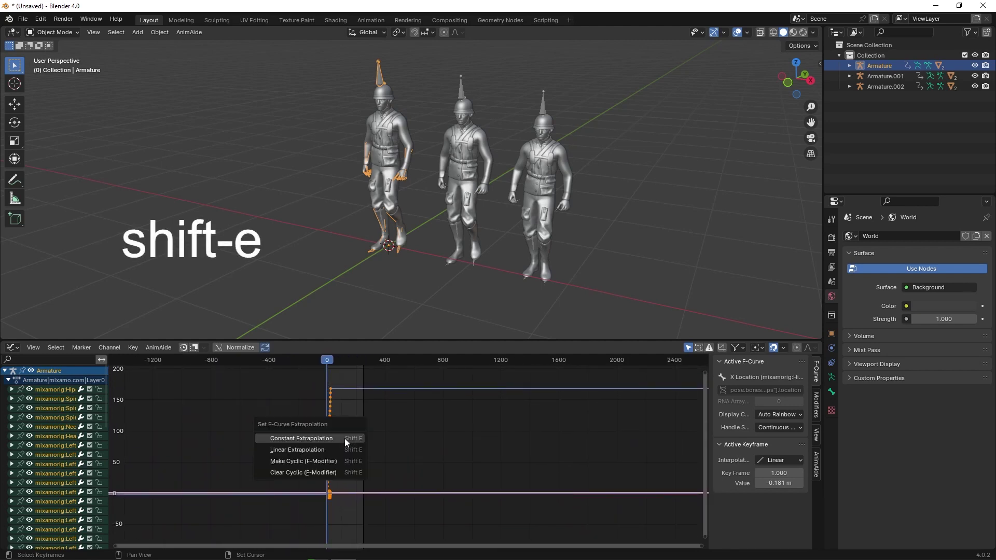
left_click(341, 459)
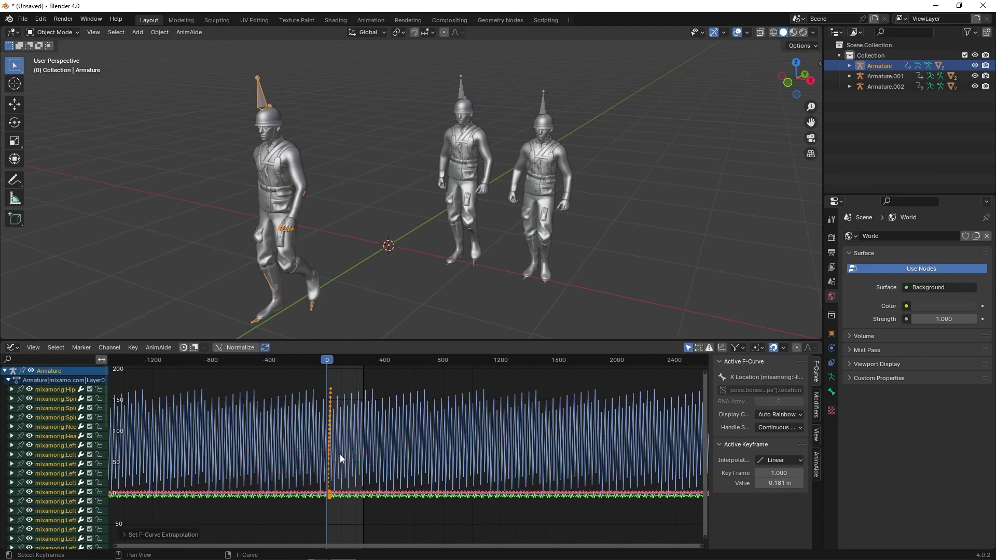
Give the first soldier's hip Z Location linear extrapolation and disable its cycle modifier
left_click(13, 389)
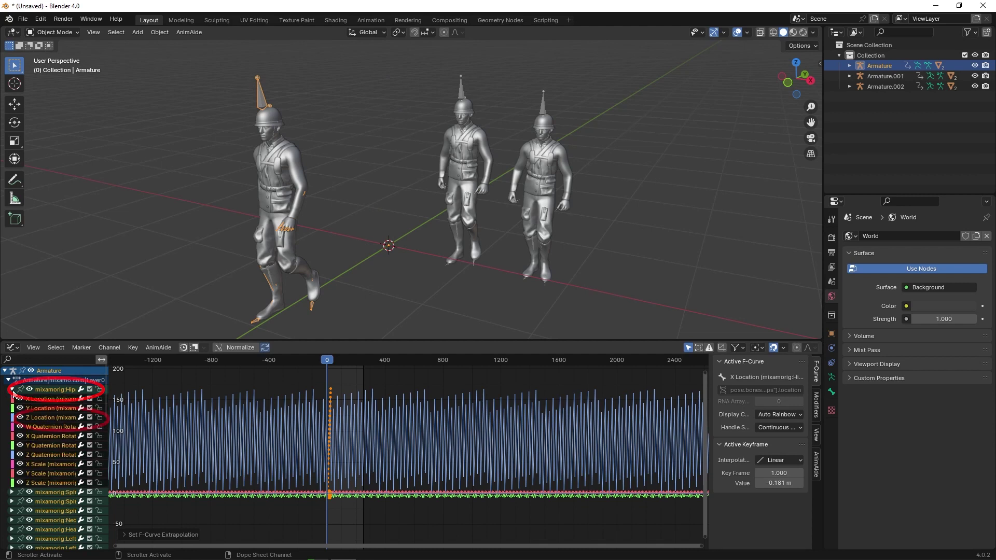
left_click(43, 419)
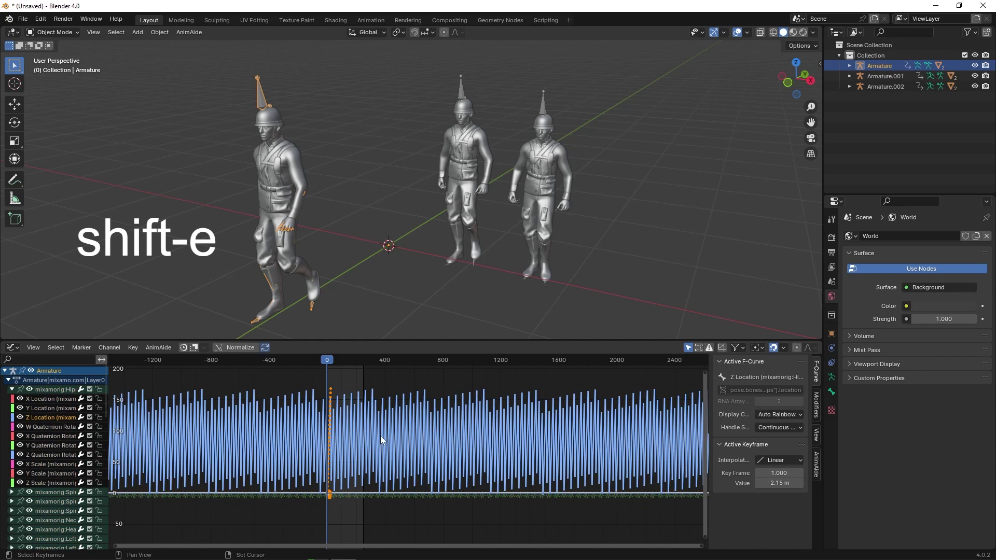
key("shift+e")
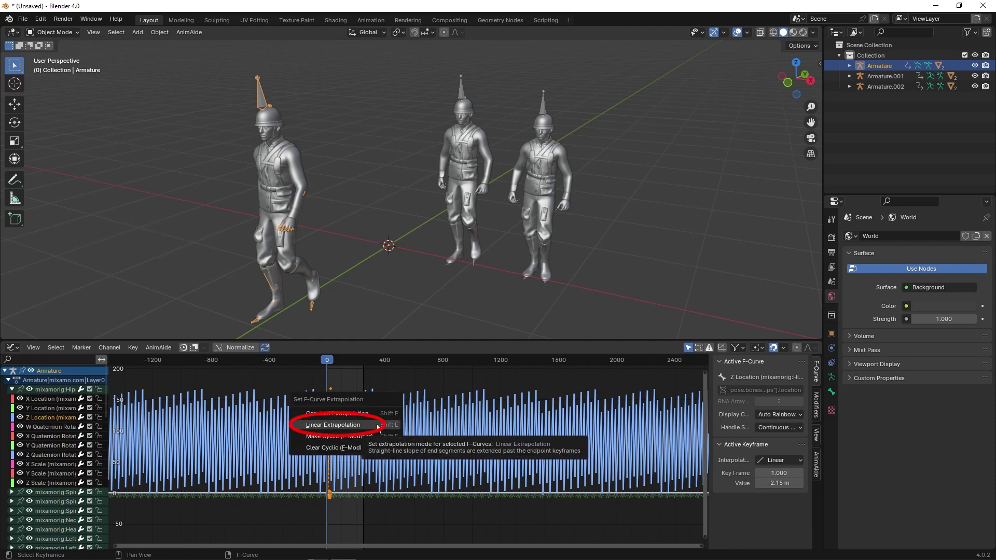
left_click(379, 427)
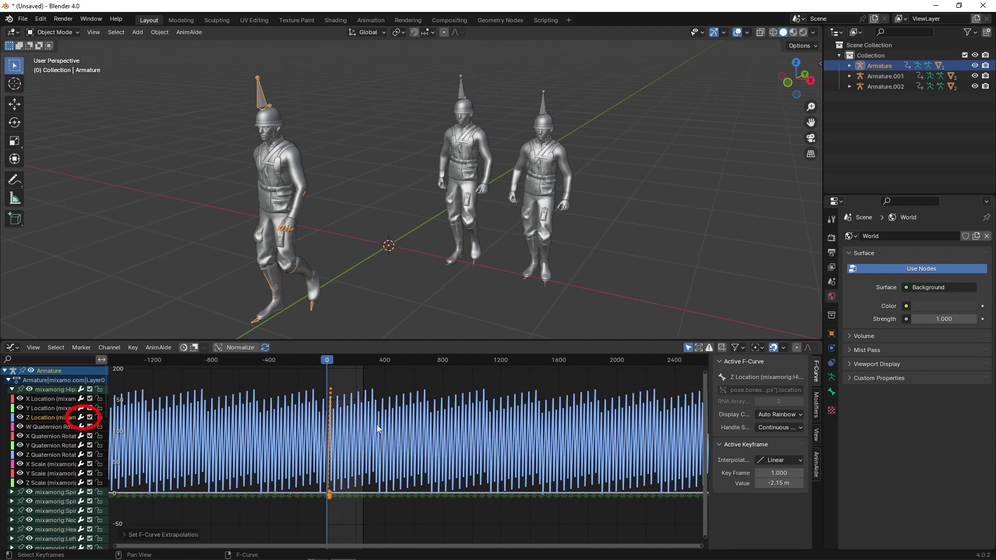
left_click(81, 418)
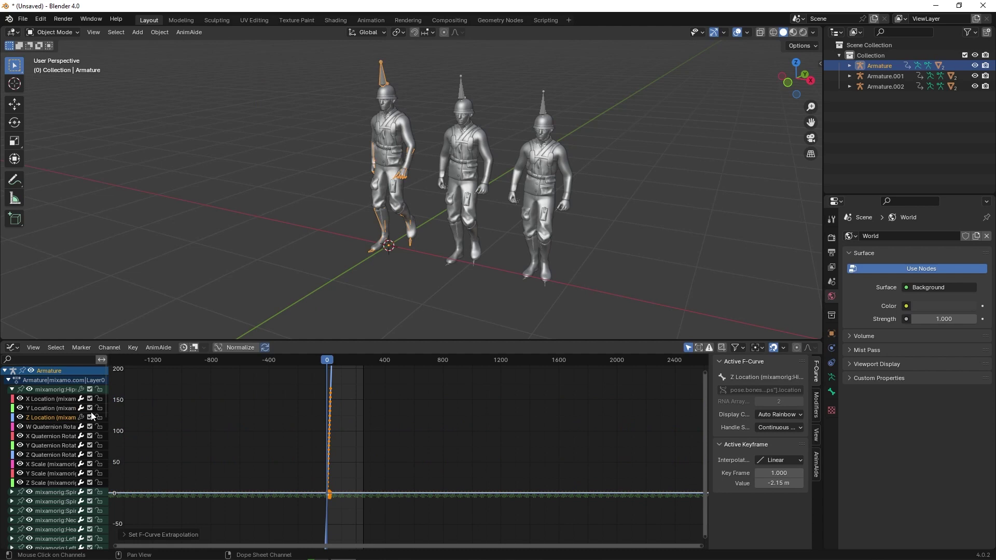
Make the second soldier's curves cyclic, then disable the cycle modifier on its hip Z Location
left_click(464, 94)
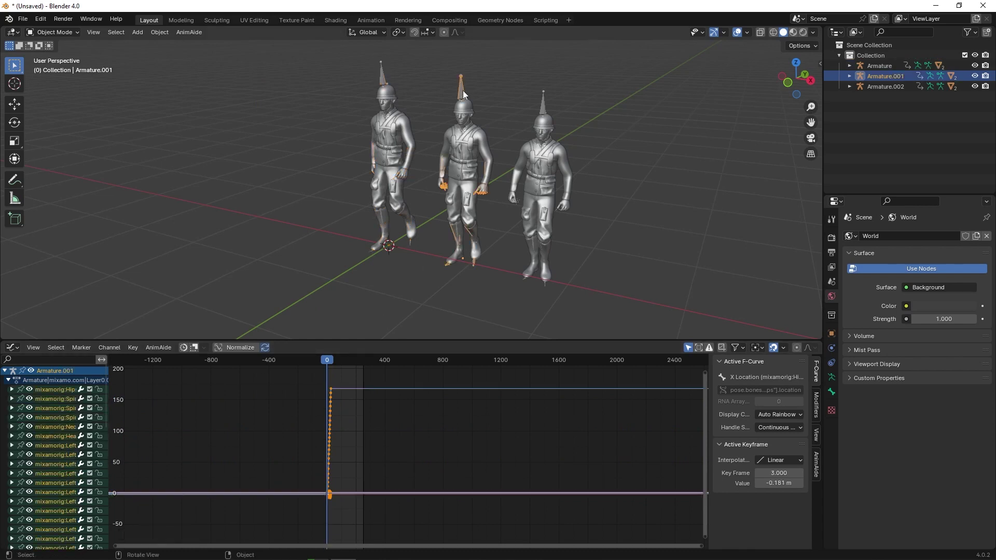
key("shift+e")
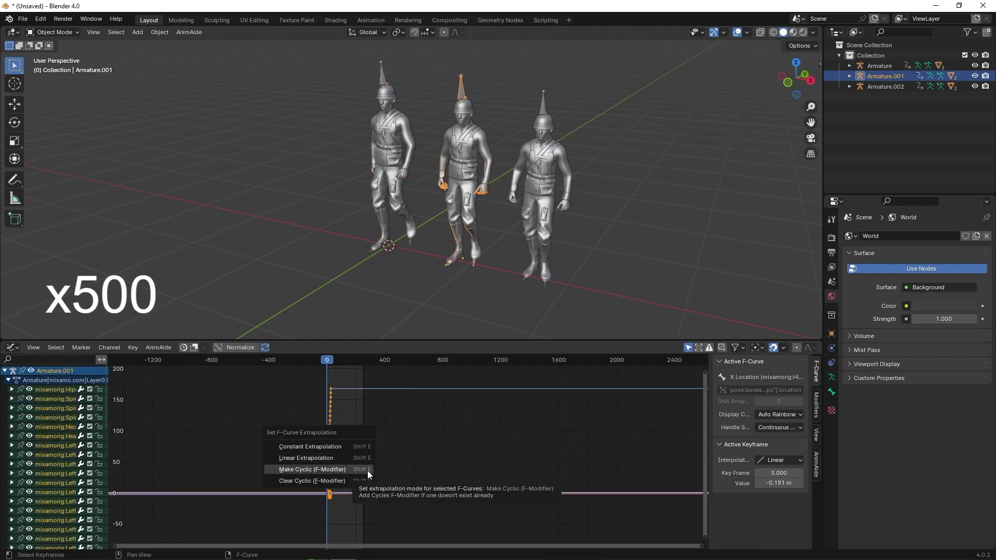
left_click(367, 470)
left_click(21, 390)
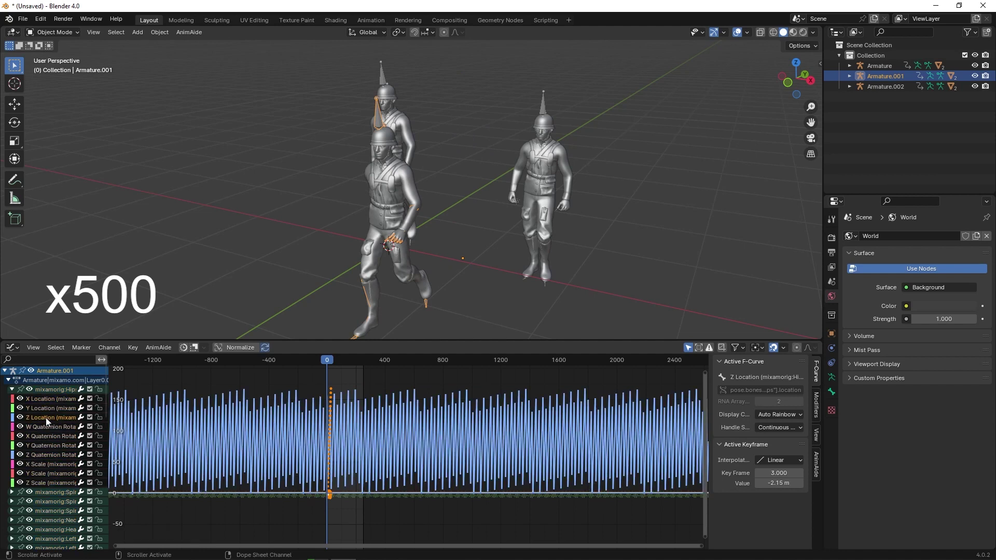
right_click(17, 397)
left_click(47, 418)
Make the third soldier's curves cyclic and isolate its hip Z Location curve with Shift+H
left_click(543, 171)
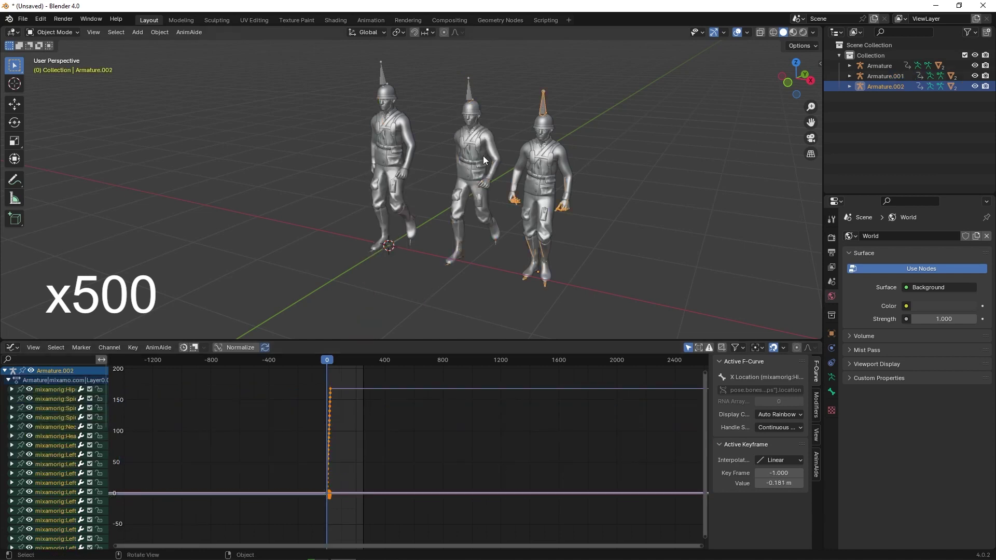
key("shift+e")
left_click(307, 473)
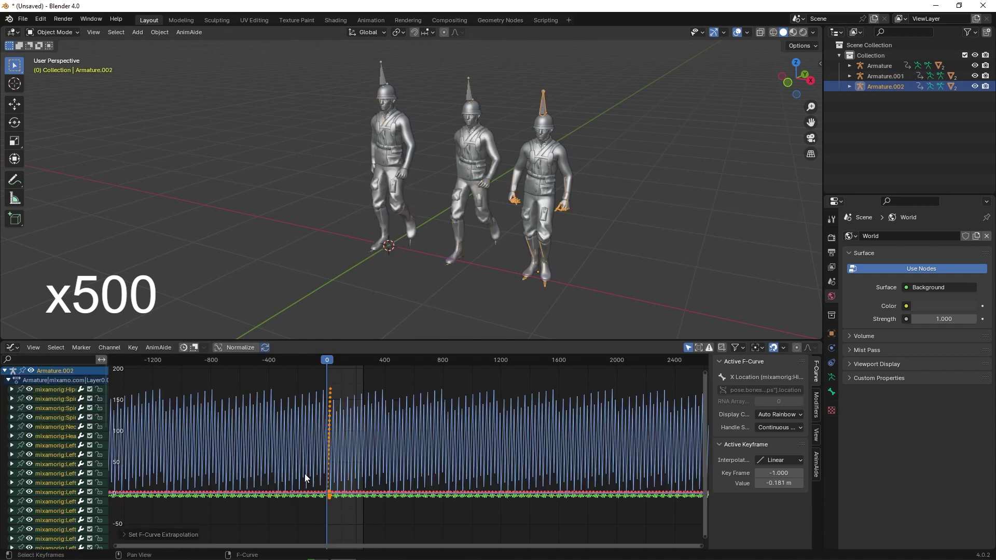
left_click(21, 389)
left_click(47, 418)
key("shift+h")
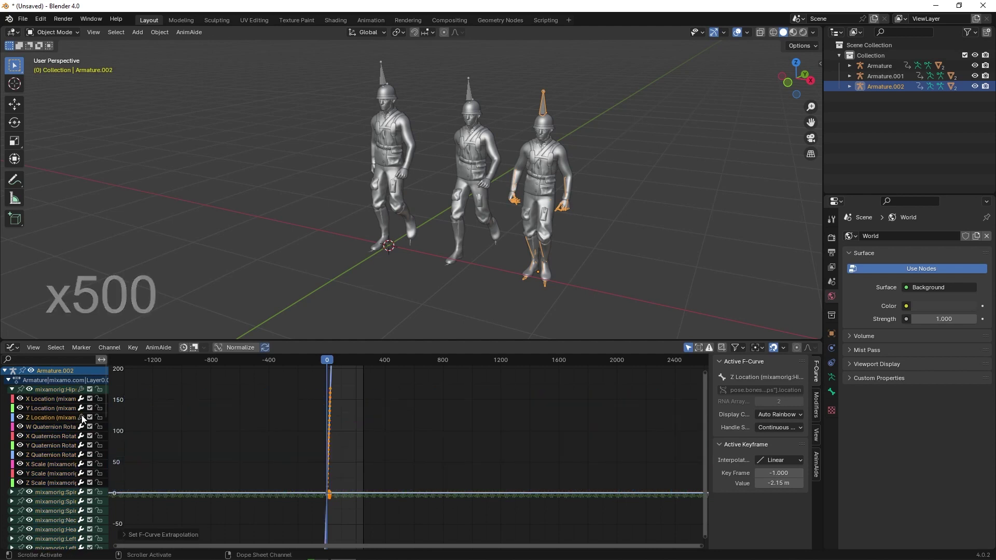
left_click(12, 347)
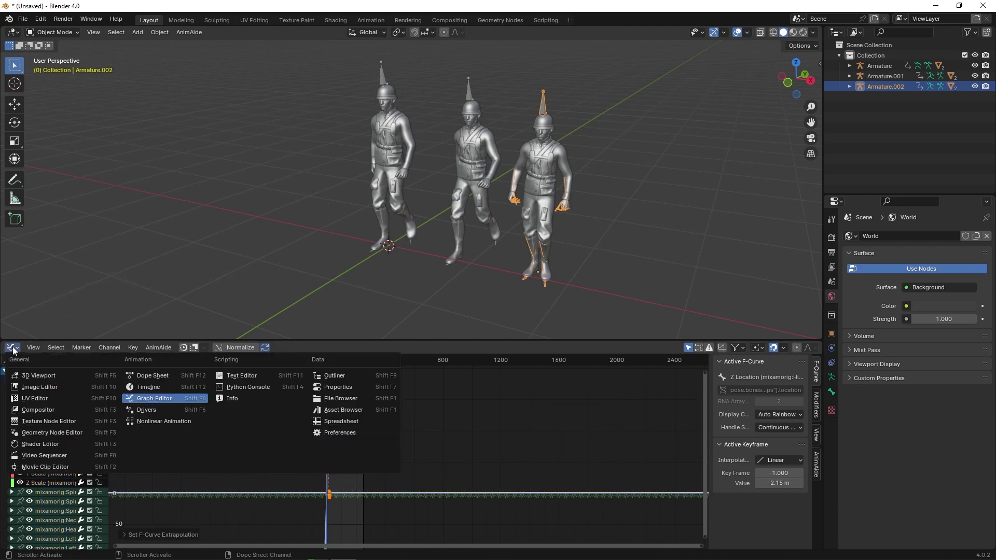
Restore a smaller Timeline, play the looping walk, return to frame 1, and select the middle soldier
left_click(148, 387)
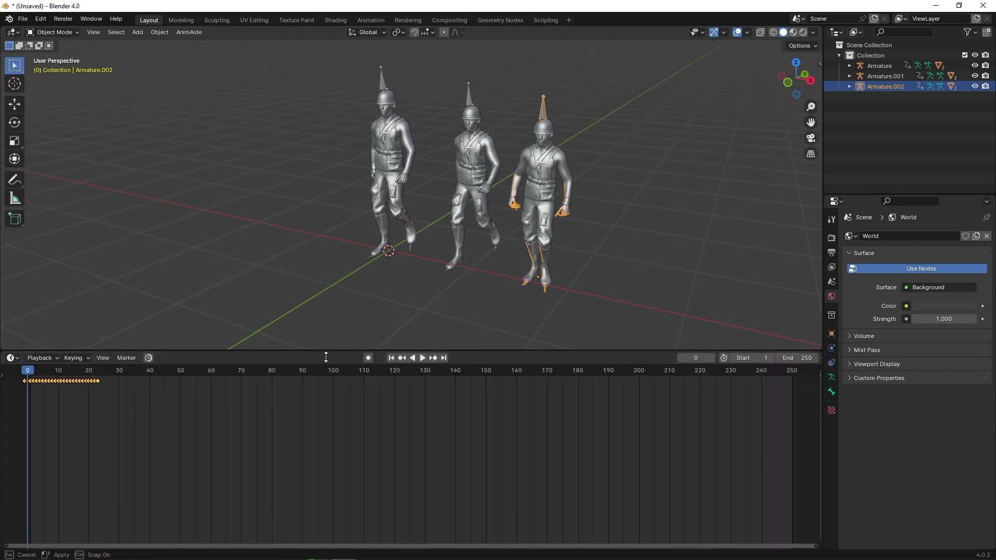
left_click_drag(331, 339, 413, 447)
middle_click_drag(439, 391, 440, 384)
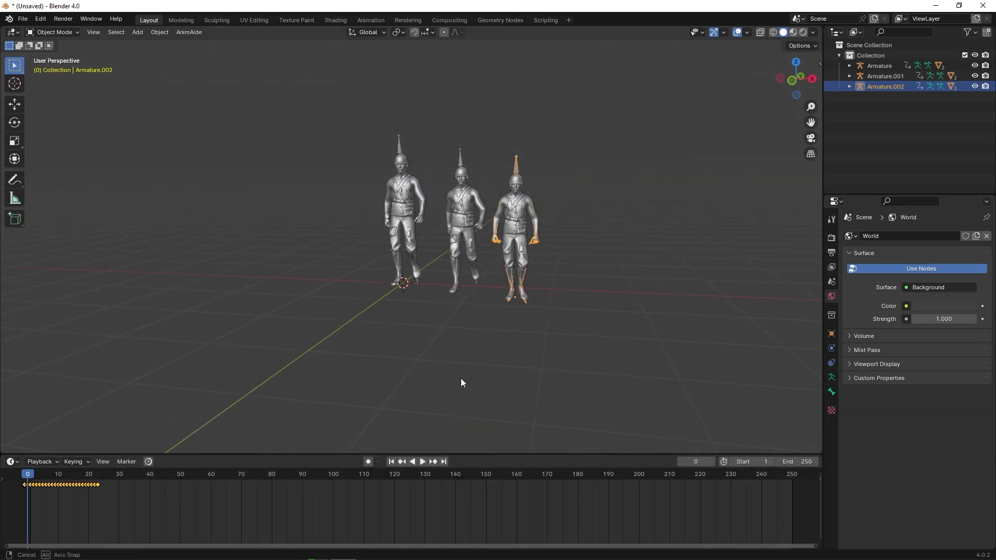
left_click(422, 461)
scroll(521, 371, "down", 3)
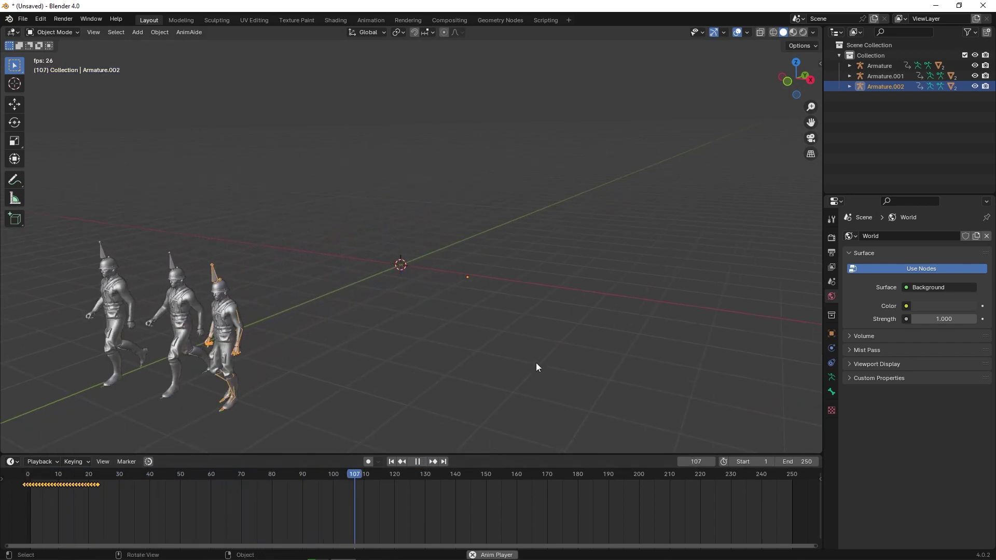
left_click(418, 461)
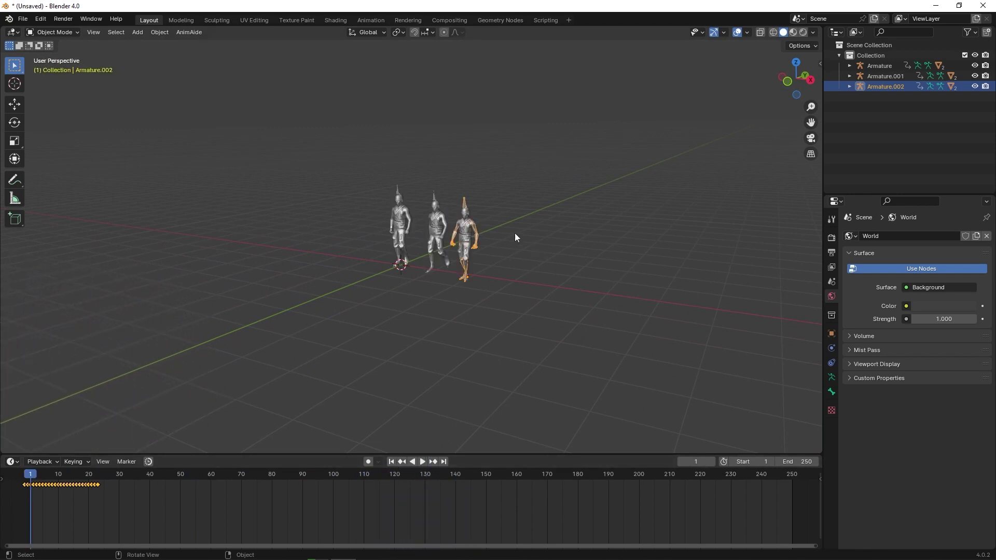
scroll(469, 211, "up", 3)
left_click(459, 156)
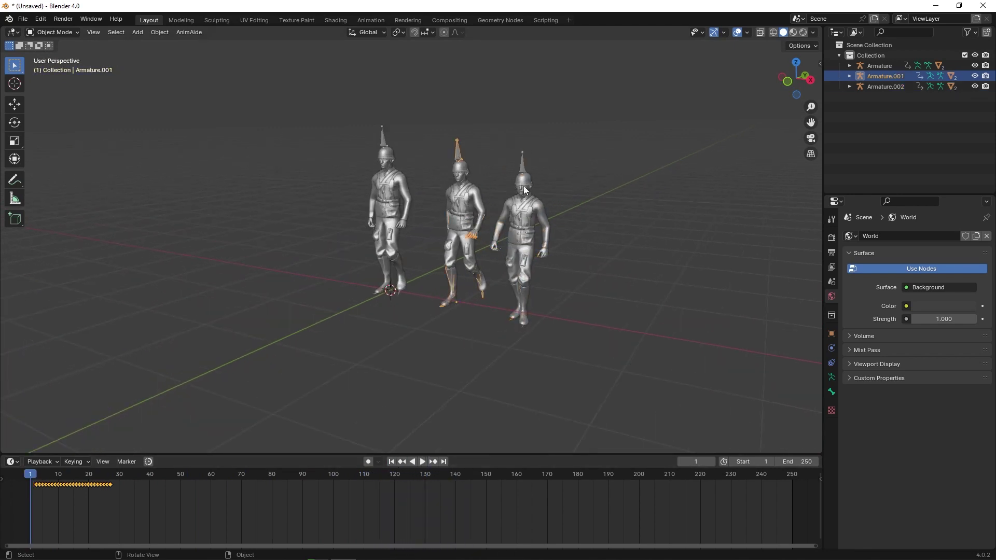
scroll(524, 186, "up", 1)
Switch the bottom area to a taller NLA editor and push the middle soldier's action into a strip
left_click_drag(811, 121, 783, 138)
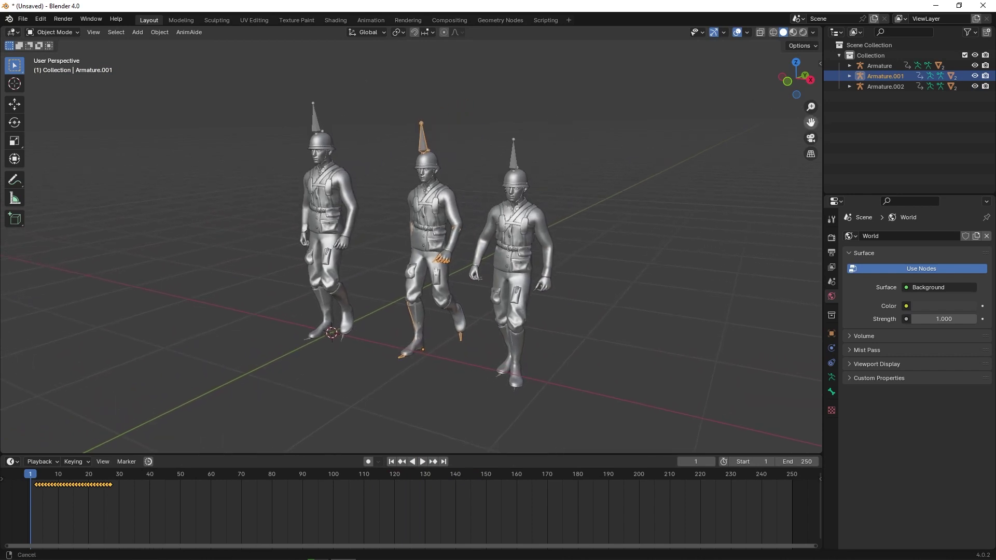
left_click(12, 462)
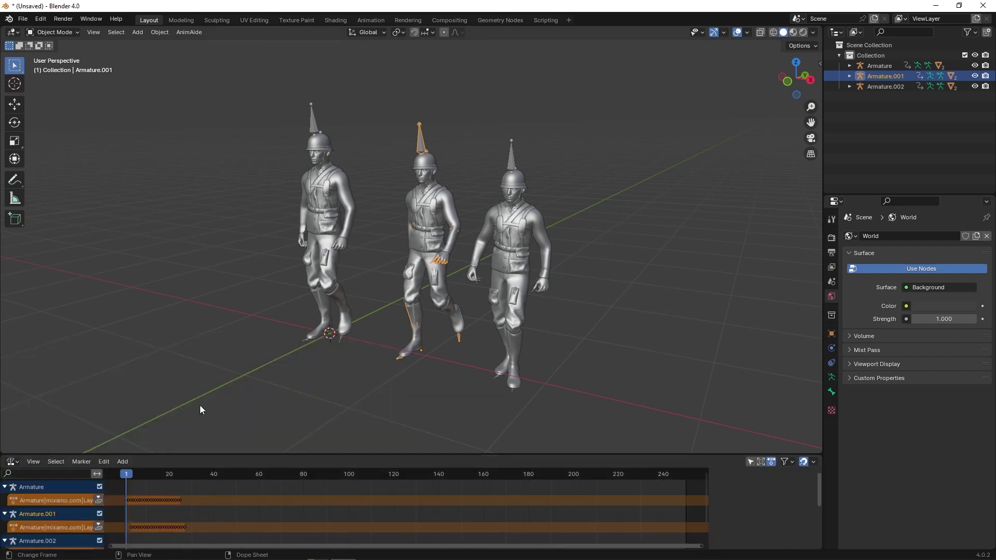
left_click(200, 405)
left_click_drag(195, 455, 209, 342)
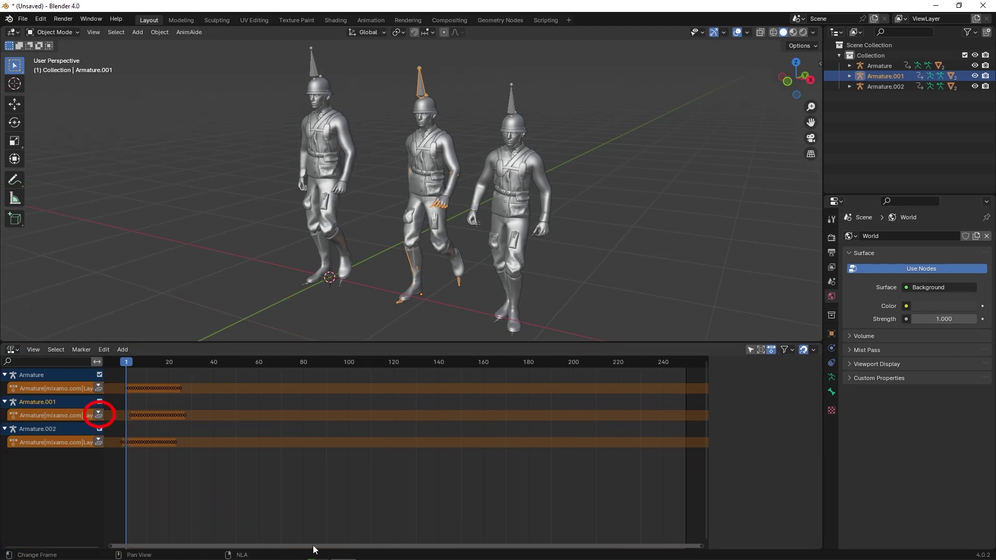
left_click(99, 415)
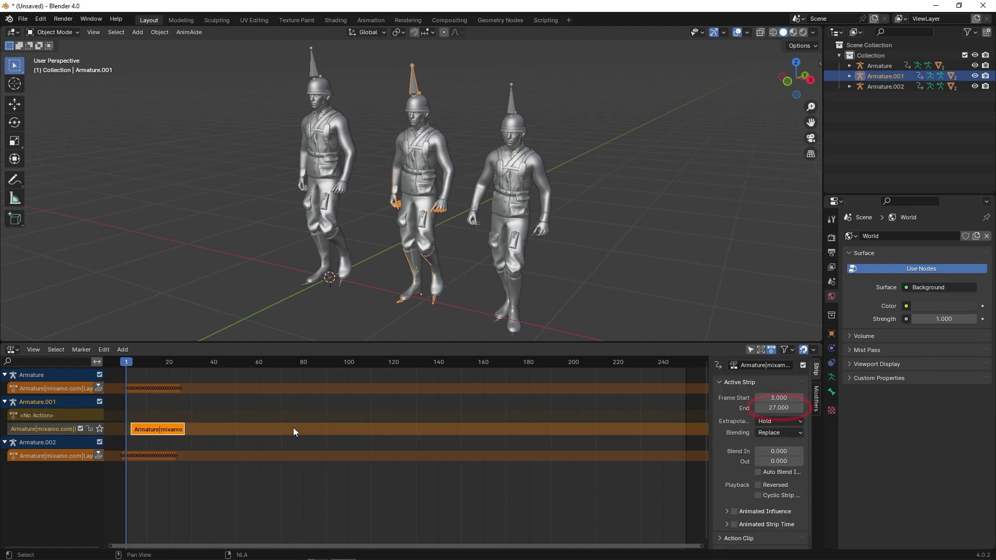
Stretch the walk strip's end from frame 27 to about 250
mouse_move(128, 361)
left_mouse_down()
mouse_move(182, 365)
mouse_move(122, 378)
left_mouse_up()
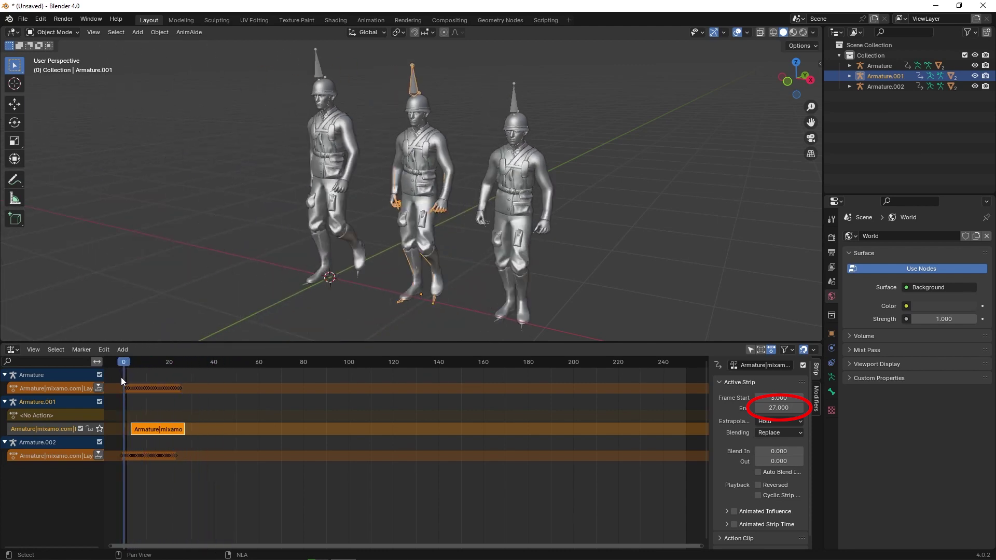
mouse_move(779, 408)
left_mouse_down()
mouse_move(825, 407)
mouse_move(809, 409)
left_mouse_up()
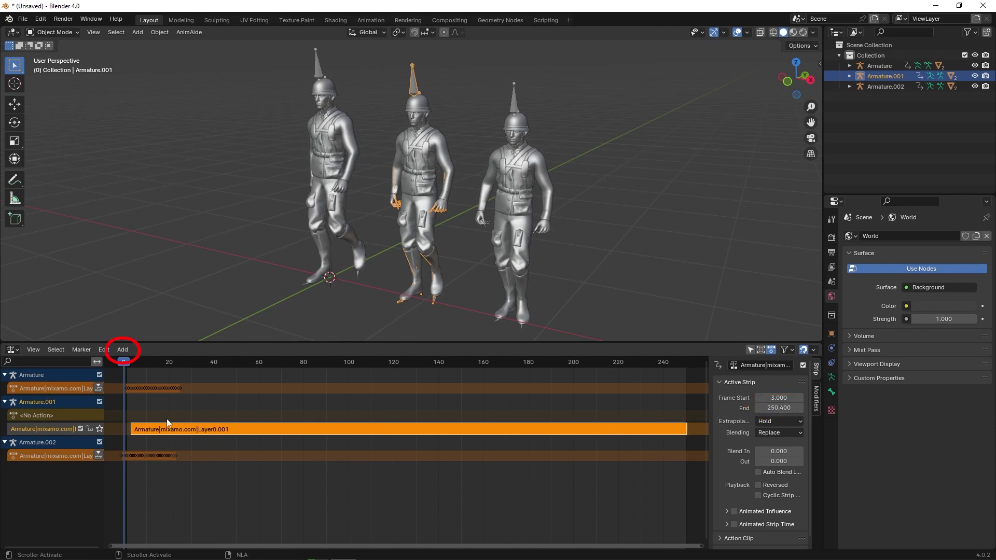
Add a new empty NLA track above Armature.001's walk strip via Add > Add Tracks
left_click(122, 349)
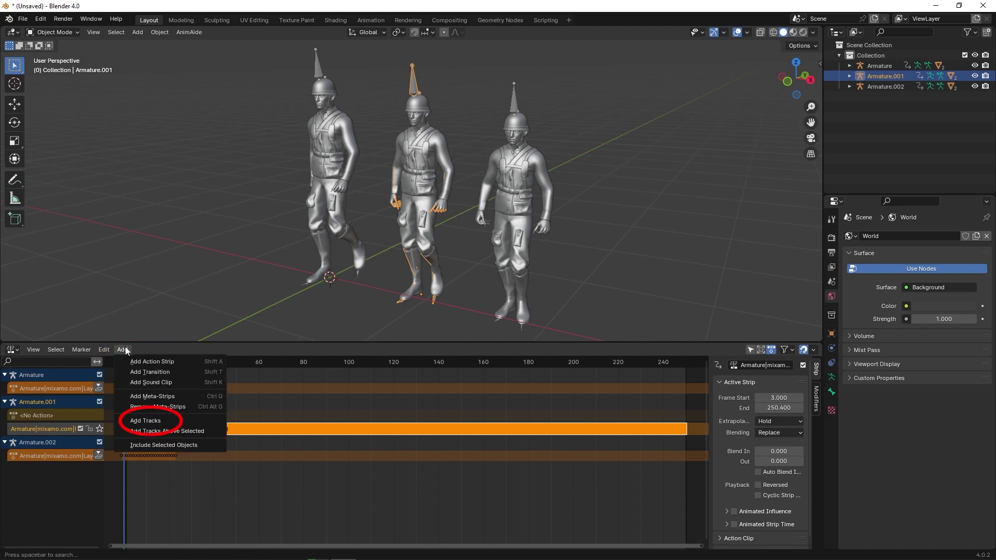
left_click(146, 420)
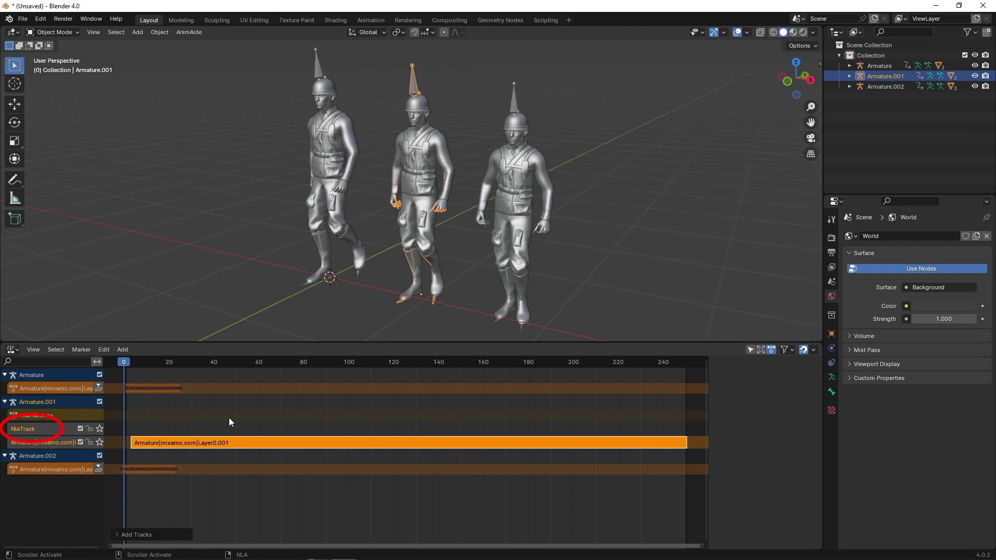
left_click(12, 350)
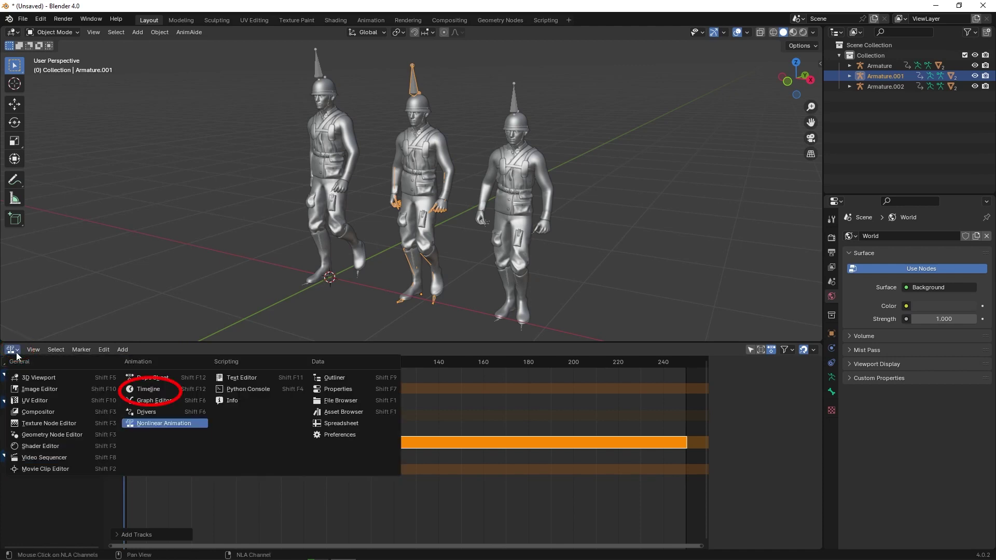
Prepare the middle soldier for posing: Timeline below, Pose Mode, Rotate tool and Auto Keying on
left_click(149, 388)
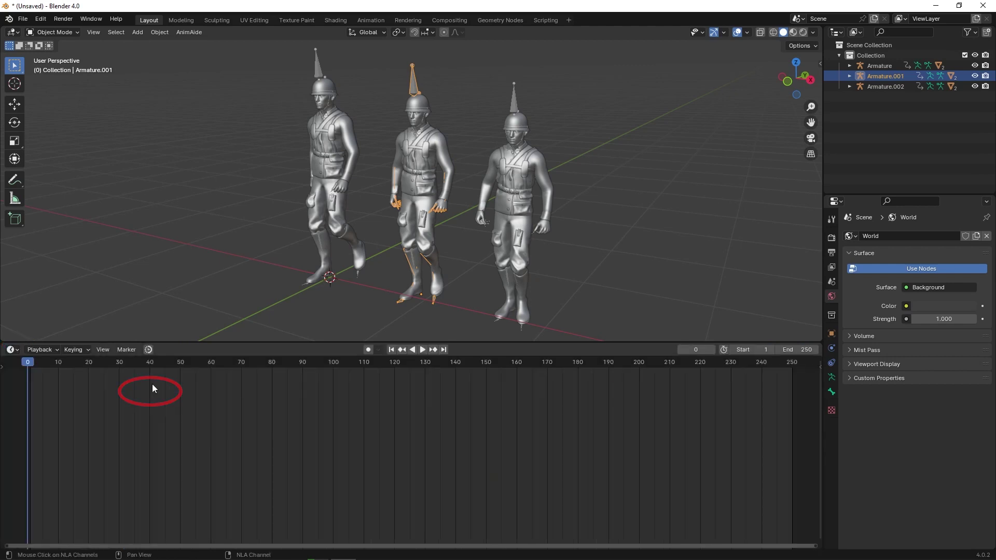
left_click_drag(198, 342, 197, 417)
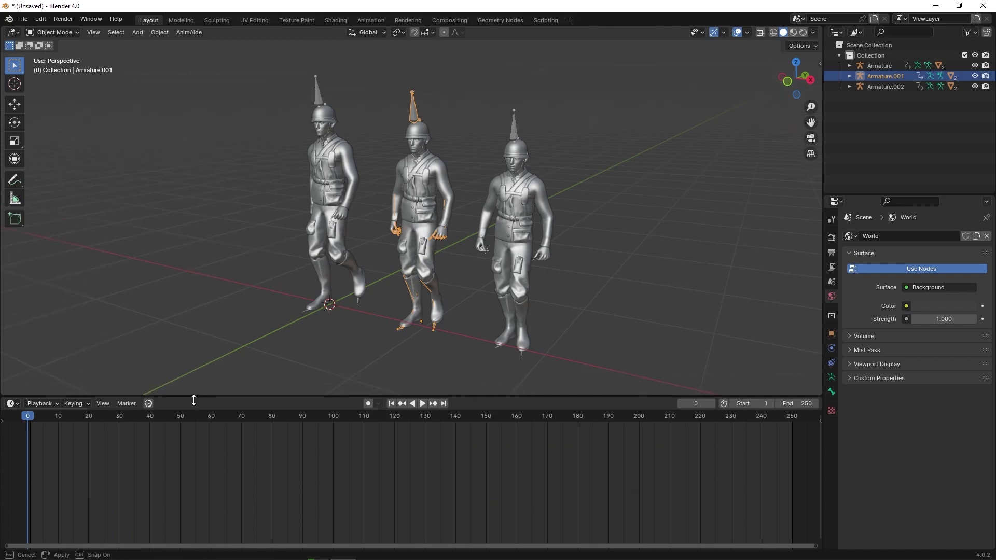
scroll(466, 157, "up", 2)
middle_click_drag(466, 157, 468, 156)
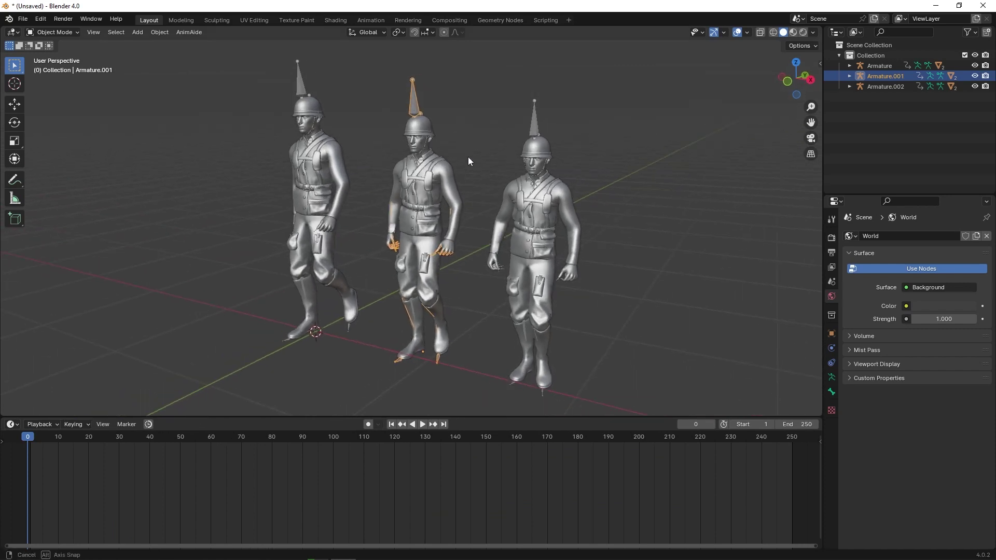
left_click_drag(812, 122, 780, 124)
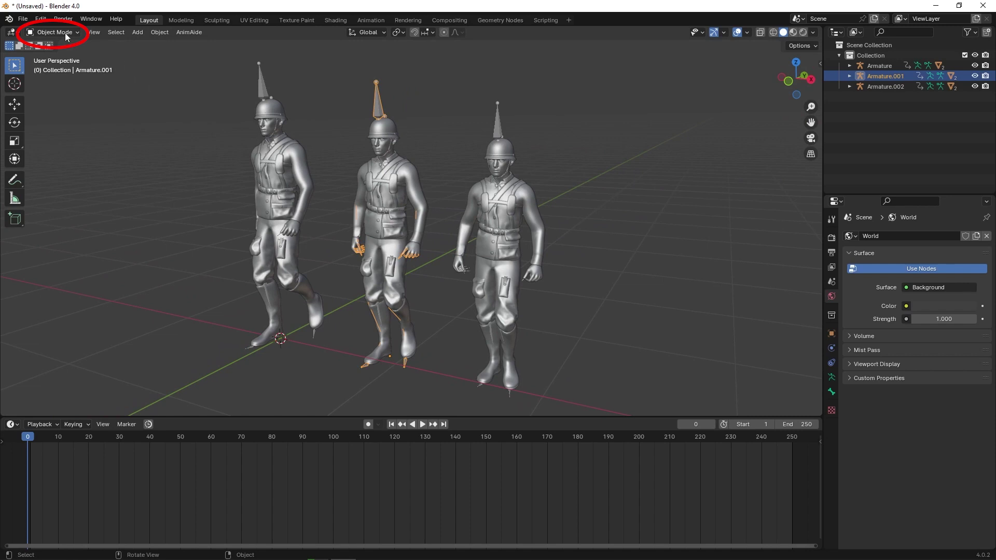
left_click(65, 33)
left_click(64, 69)
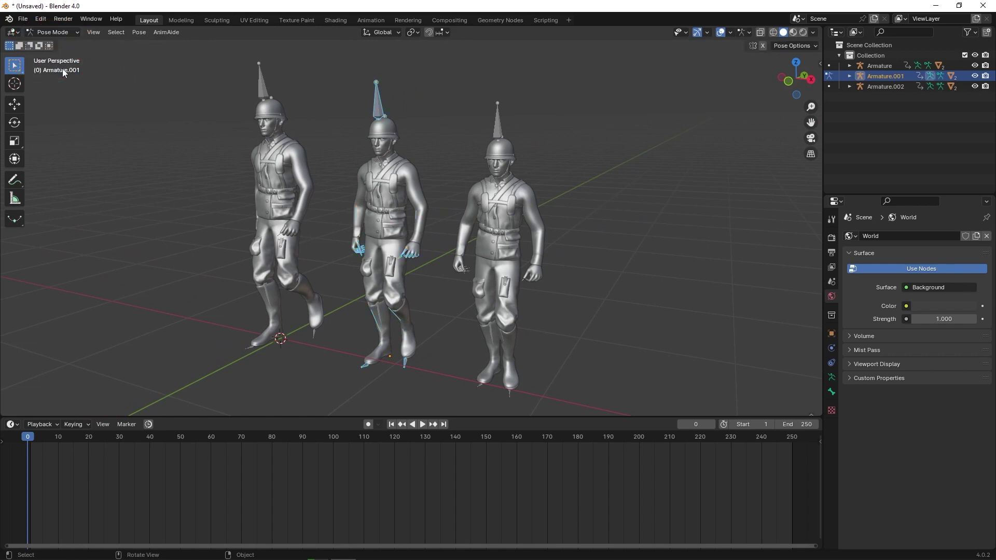
left_click(15, 123)
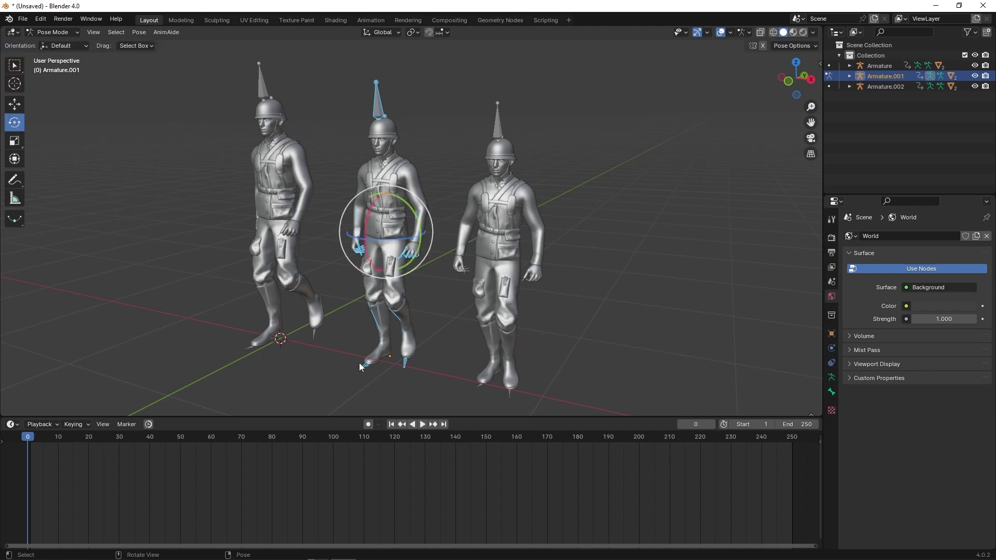
left_click(369, 424)
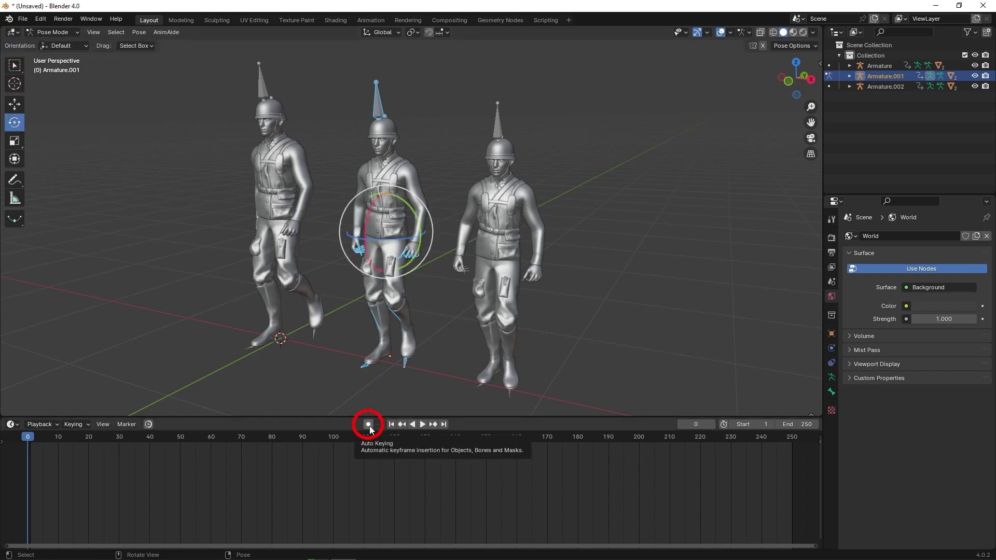
Key the middle soldier's Head bone turned one way at frame 0 and the other way at frame 15
left_click(384, 139)
left_click_drag(388, 153, 428, 149)
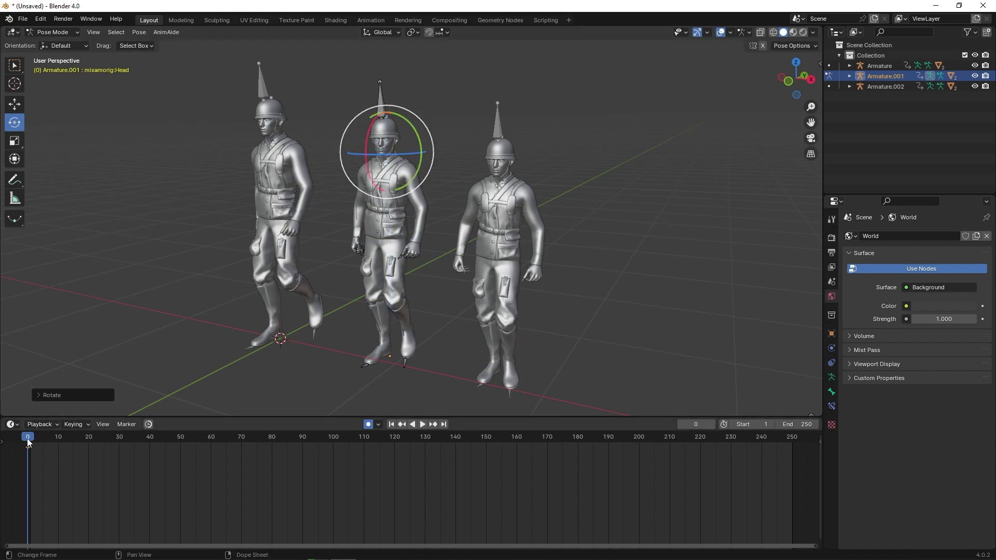
left_click_drag(27, 442, 74, 443)
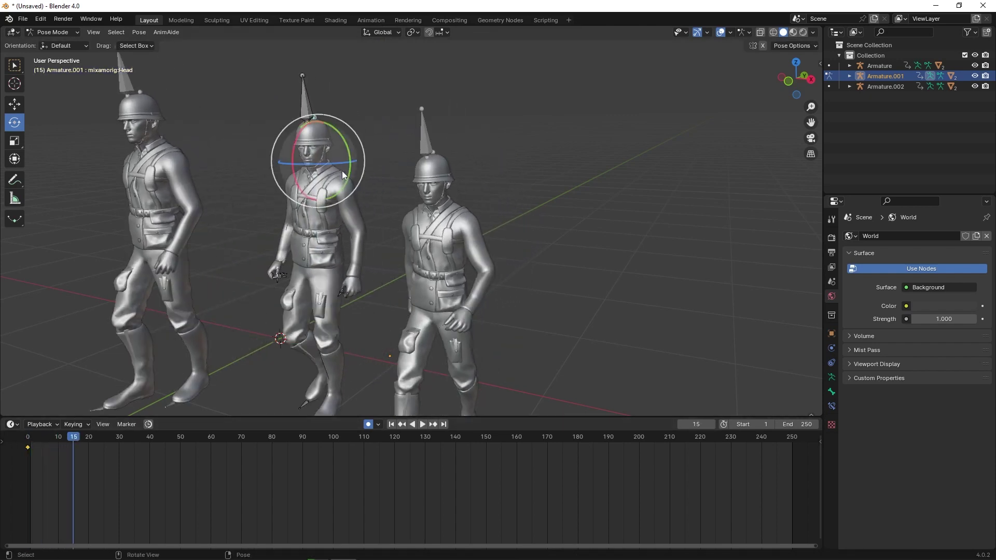
mouse_move(333, 162)
left_mouse_down()
mouse_move(321, 187)
mouse_move(321, 165)
left_mouse_up()
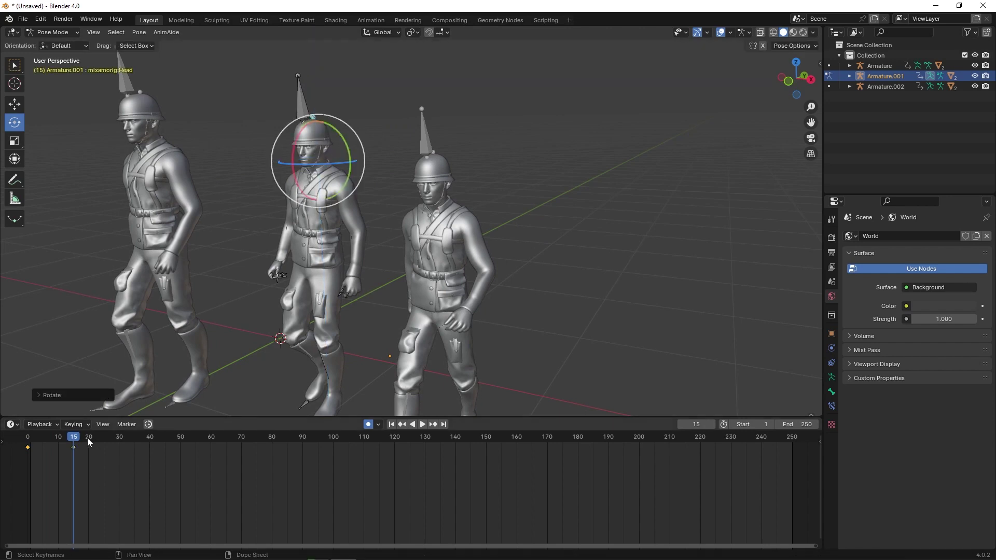
mouse_move(87, 438)
left_mouse_down()
mouse_move(18, 443)
mouse_move(107, 437)
left_mouse_up()
middle_click_drag(629, 207, 545, 234, "shift")
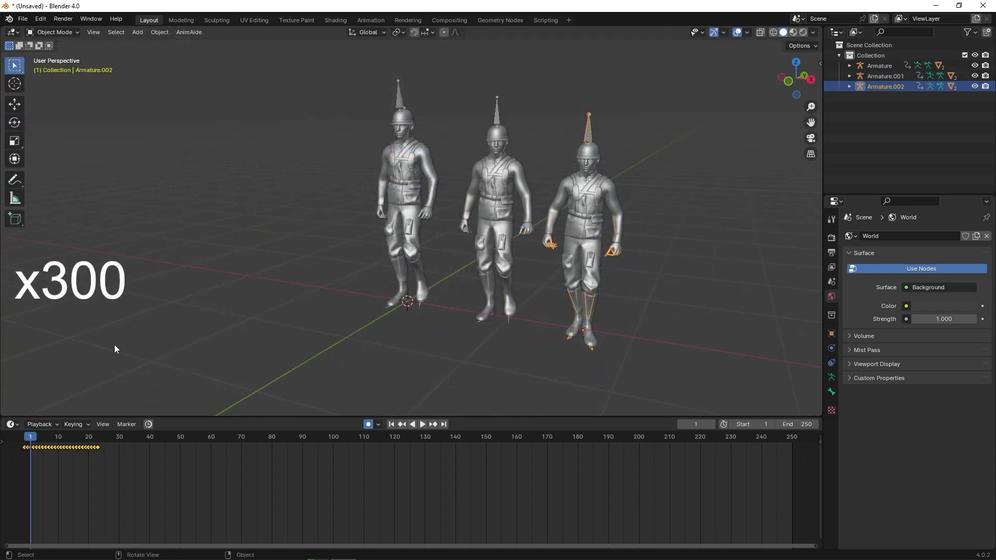
Add an empty NLA track above Armature.002's walk strip, then return to the Timeline
left_click(12, 424)
left_click(163, 498)
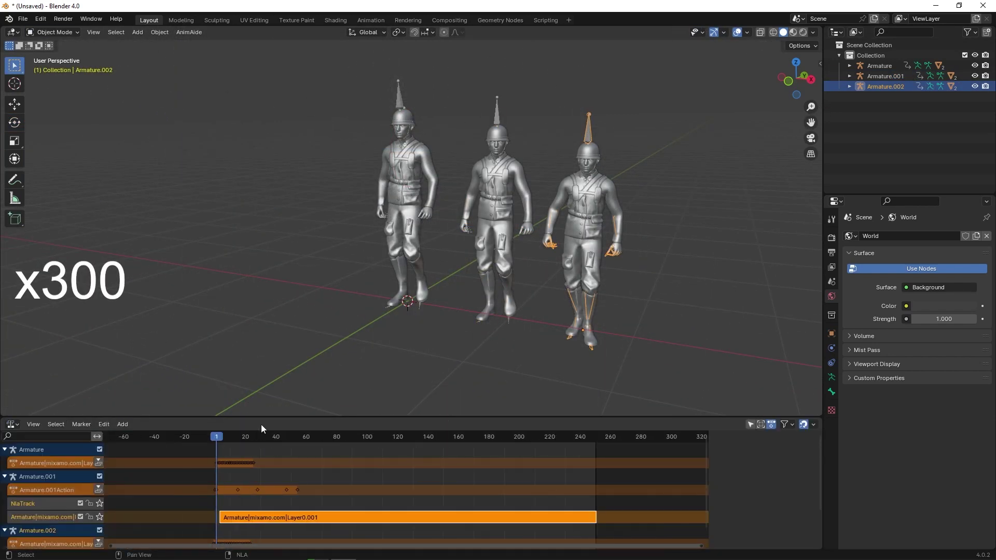
left_click_drag(261, 418, 310, 333)
scroll(312, 425, "down", 2, "ctrl")
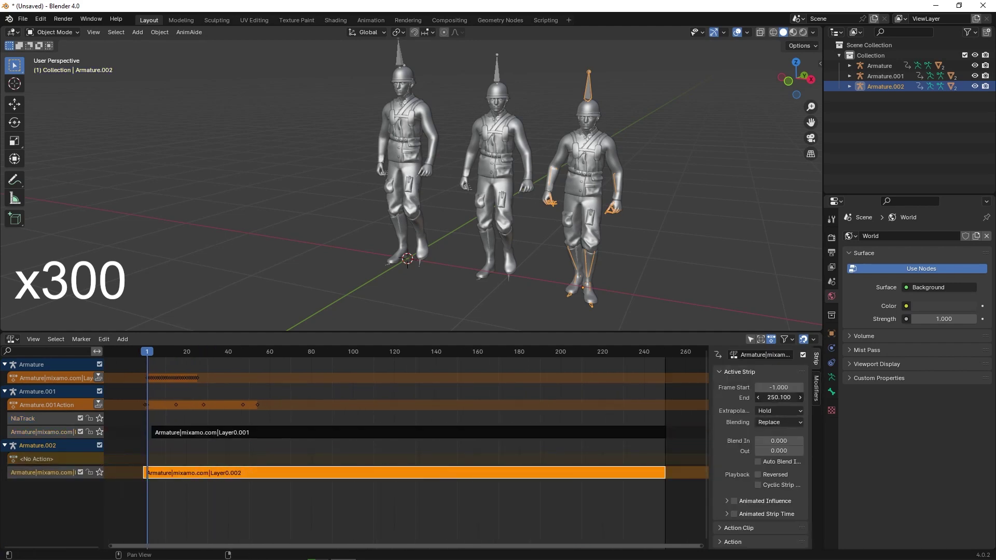
left_click(123, 339)
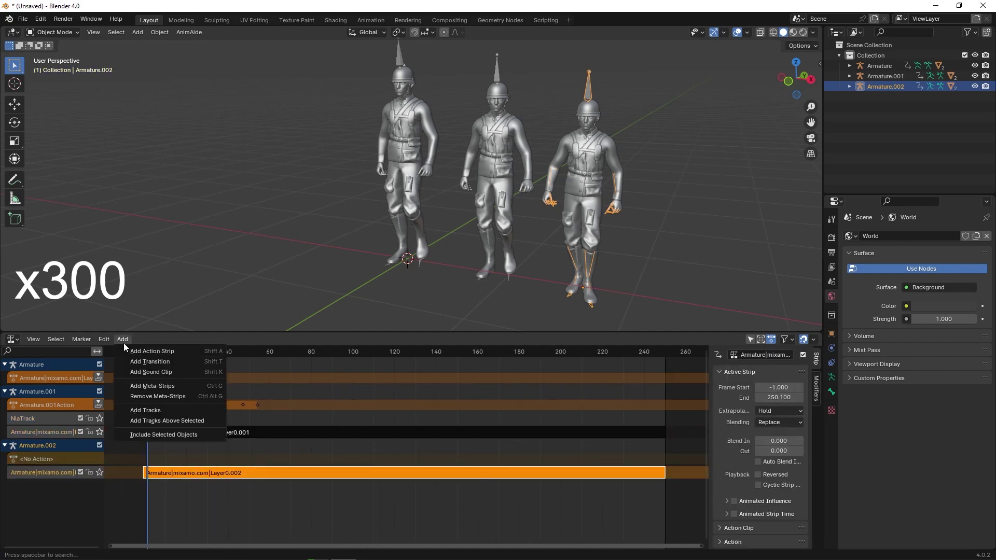
left_click(148, 412)
left_click(13, 338)
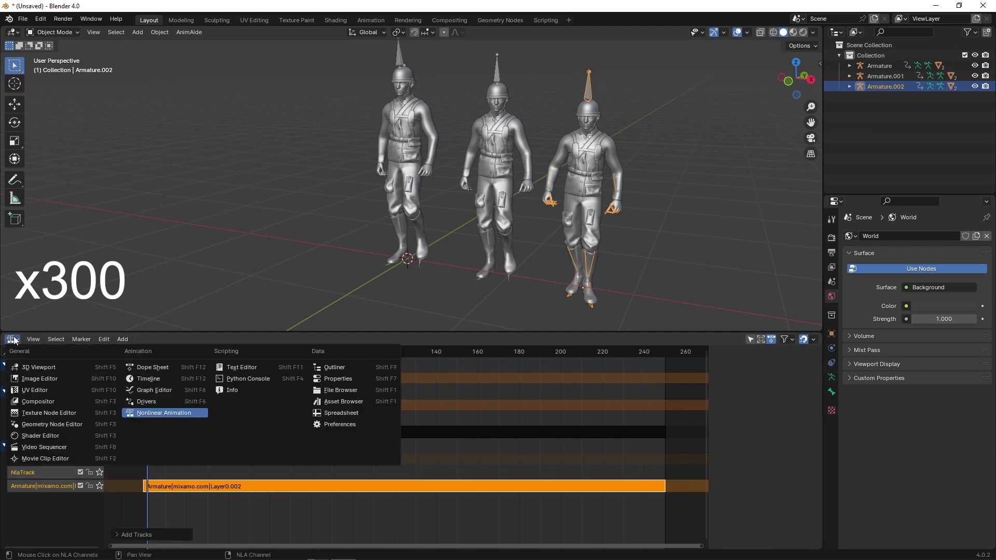
left_click(156, 393)
Turn the right soldier's Head bone at frame 0 and paste that pose again at frame 42
left_click(55, 32)
left_click(59, 70)
left_click(14, 123)
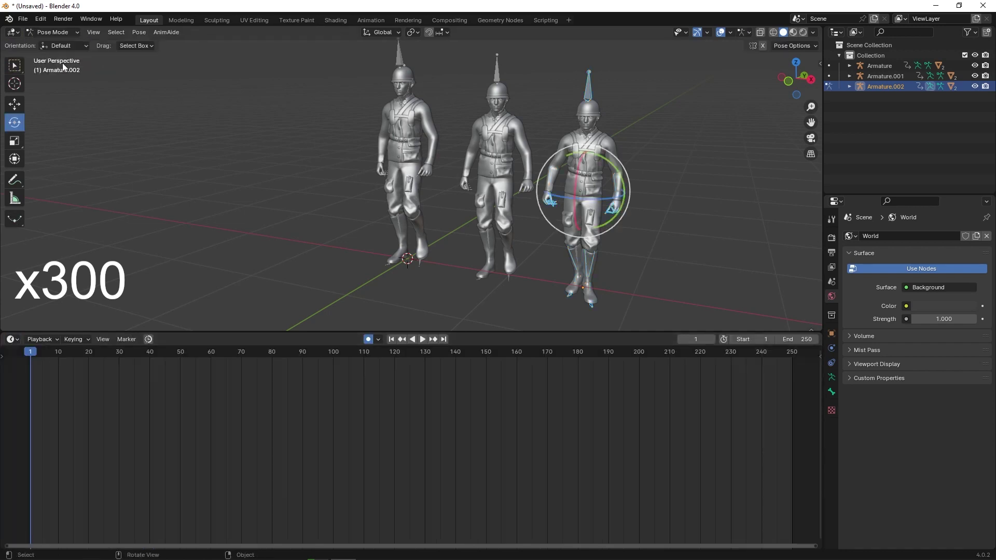
left_click(590, 117)
mouse_move(615, 125)
left_mouse_down()
mouse_move(594, 135)
mouse_move(609, 121)
left_mouse_up()
left_click_drag(29, 354, 163, 371)
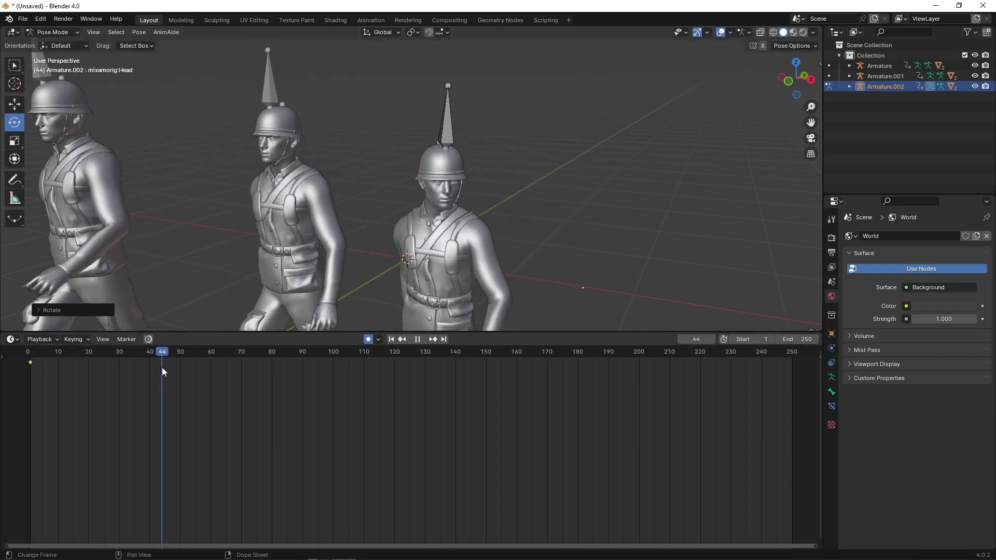
left_click_drag(162, 367, 155, 370)
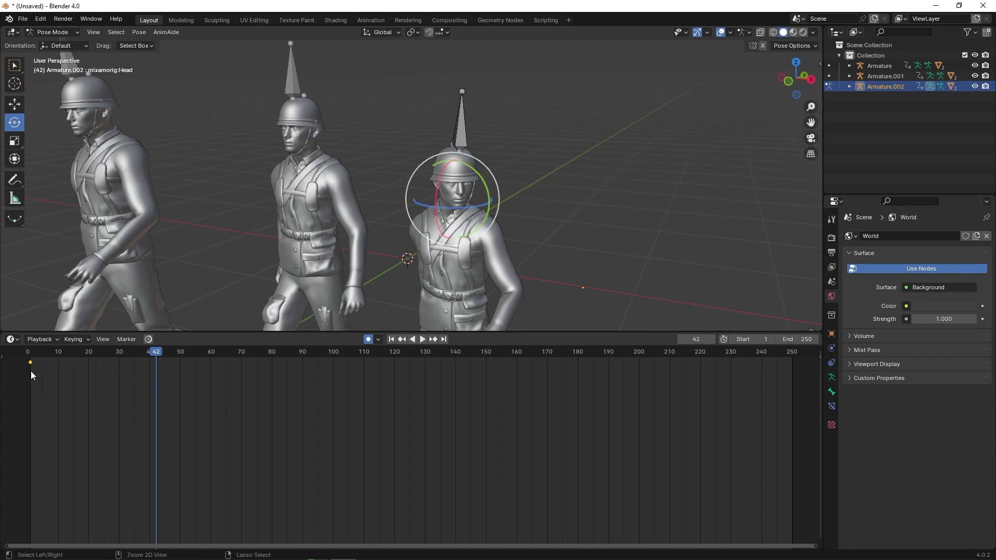
key("ctrl+v")
Rotate the head again at frame 53, key it, play back and return to frame 0
left_click_drag(156, 352, 187, 351)
scroll(376, 258, "up", 4)
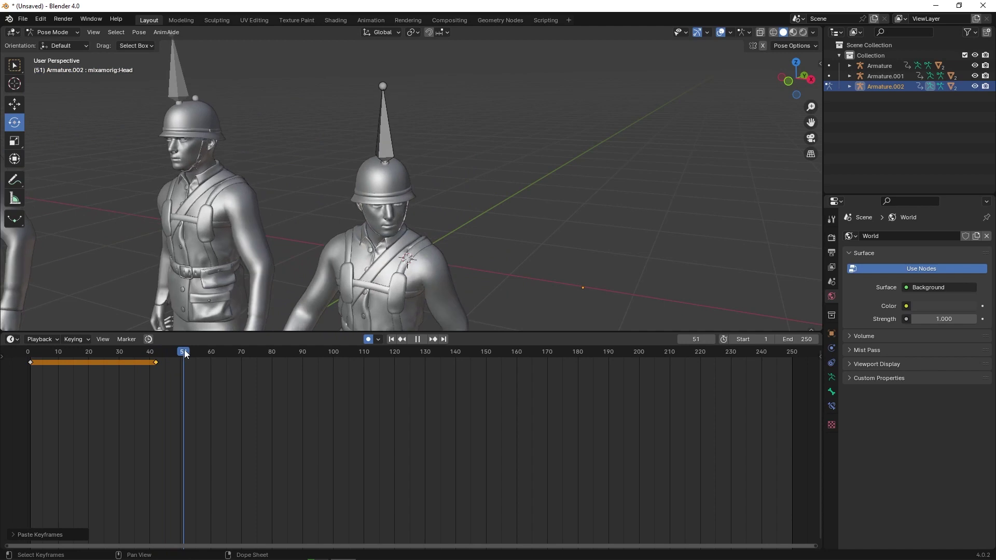
key("r")
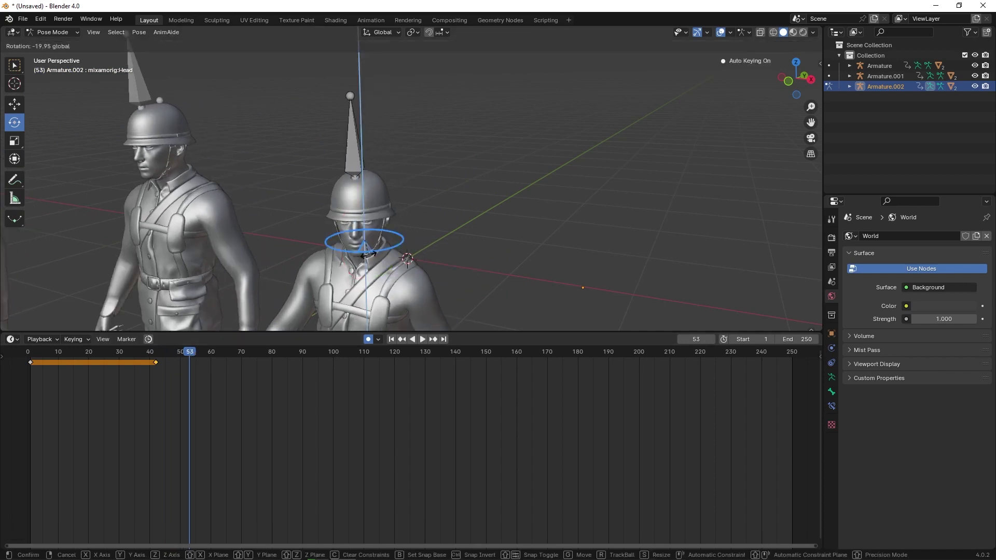
left_click(318, 270)
key("i")
key("space")
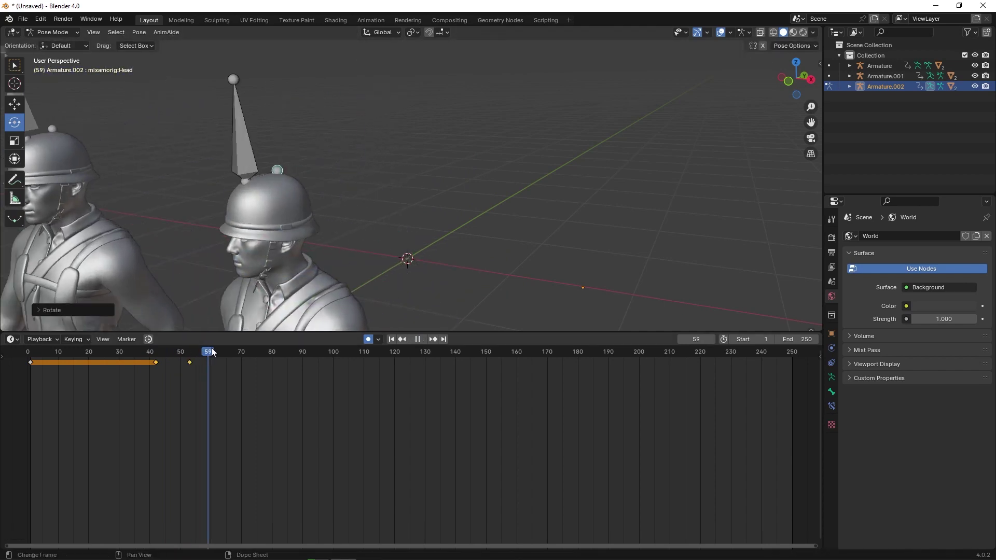
left_click(178, 352)
left_click_drag(177, 351, 29, 352)
scroll(467, 194, "down", 5)
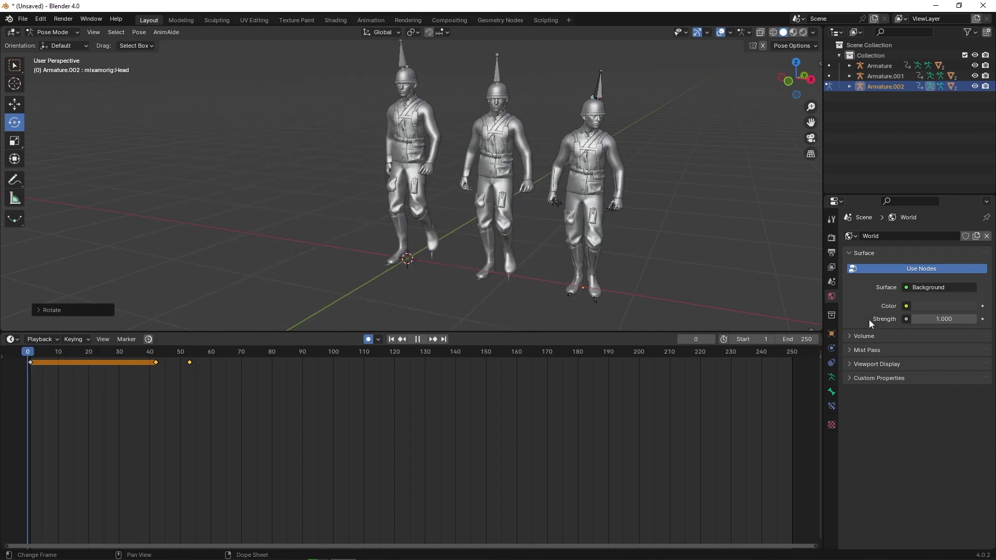
scroll(653, 159, "down", 3)
scroll(601, 182, "down", 2)
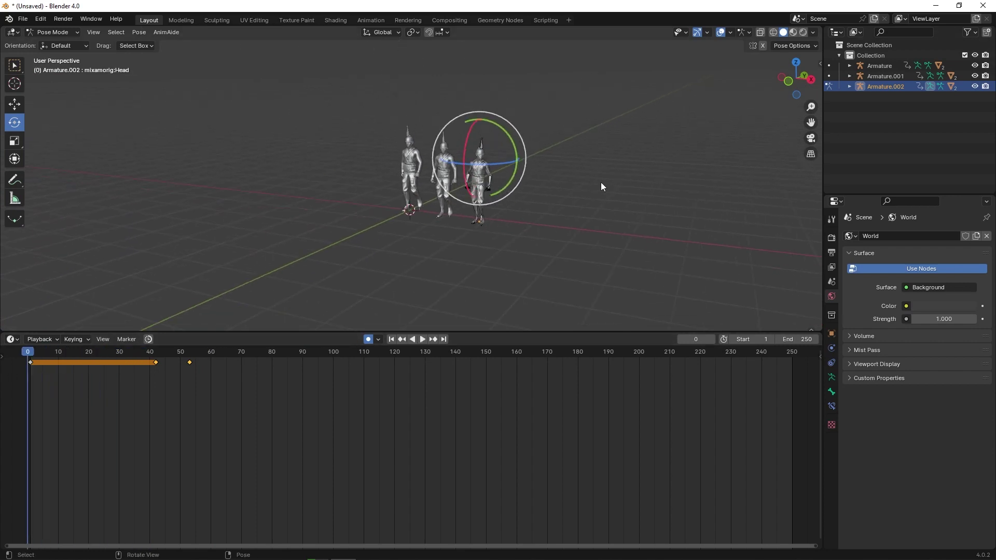
left_click(423, 340)
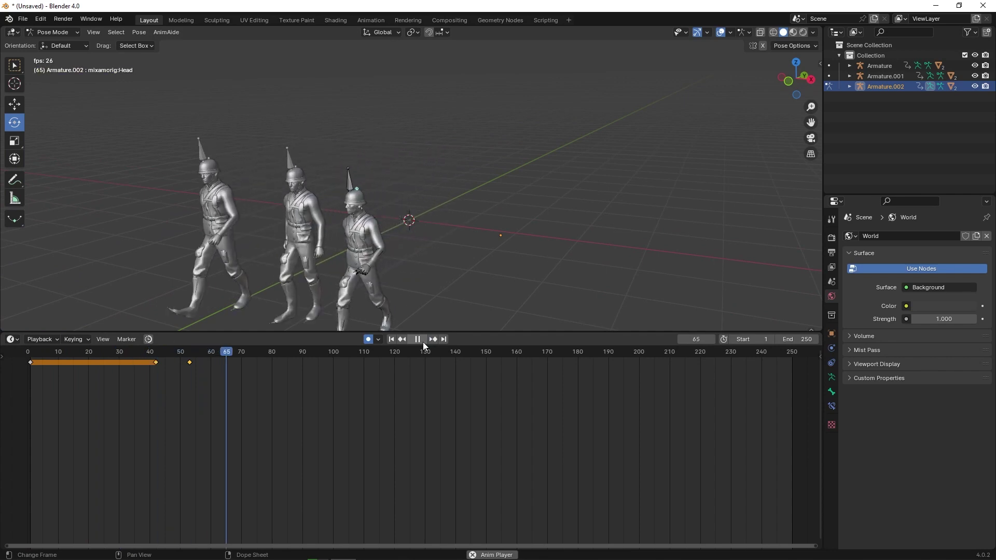
left_click(423, 342)
left_click_drag(273, 355, 42, 376)
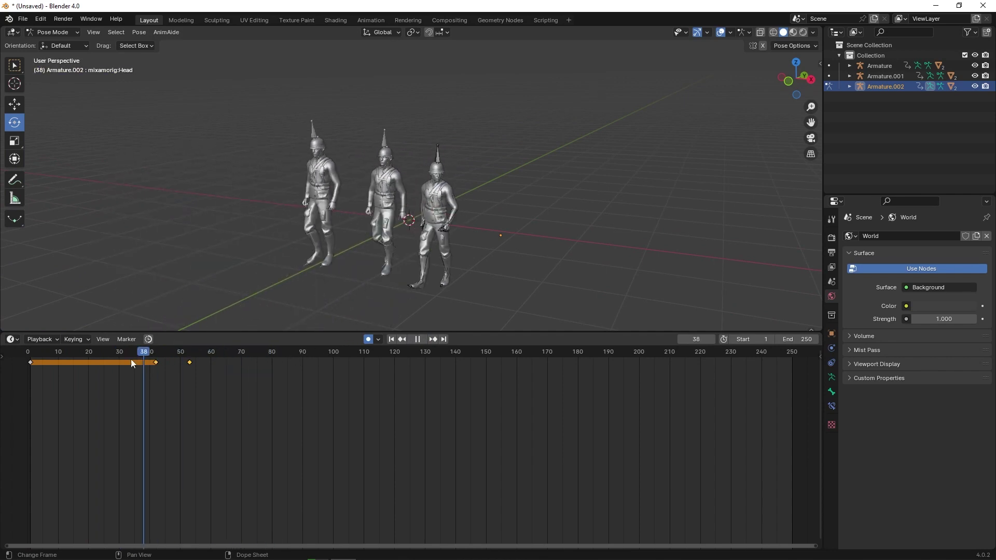